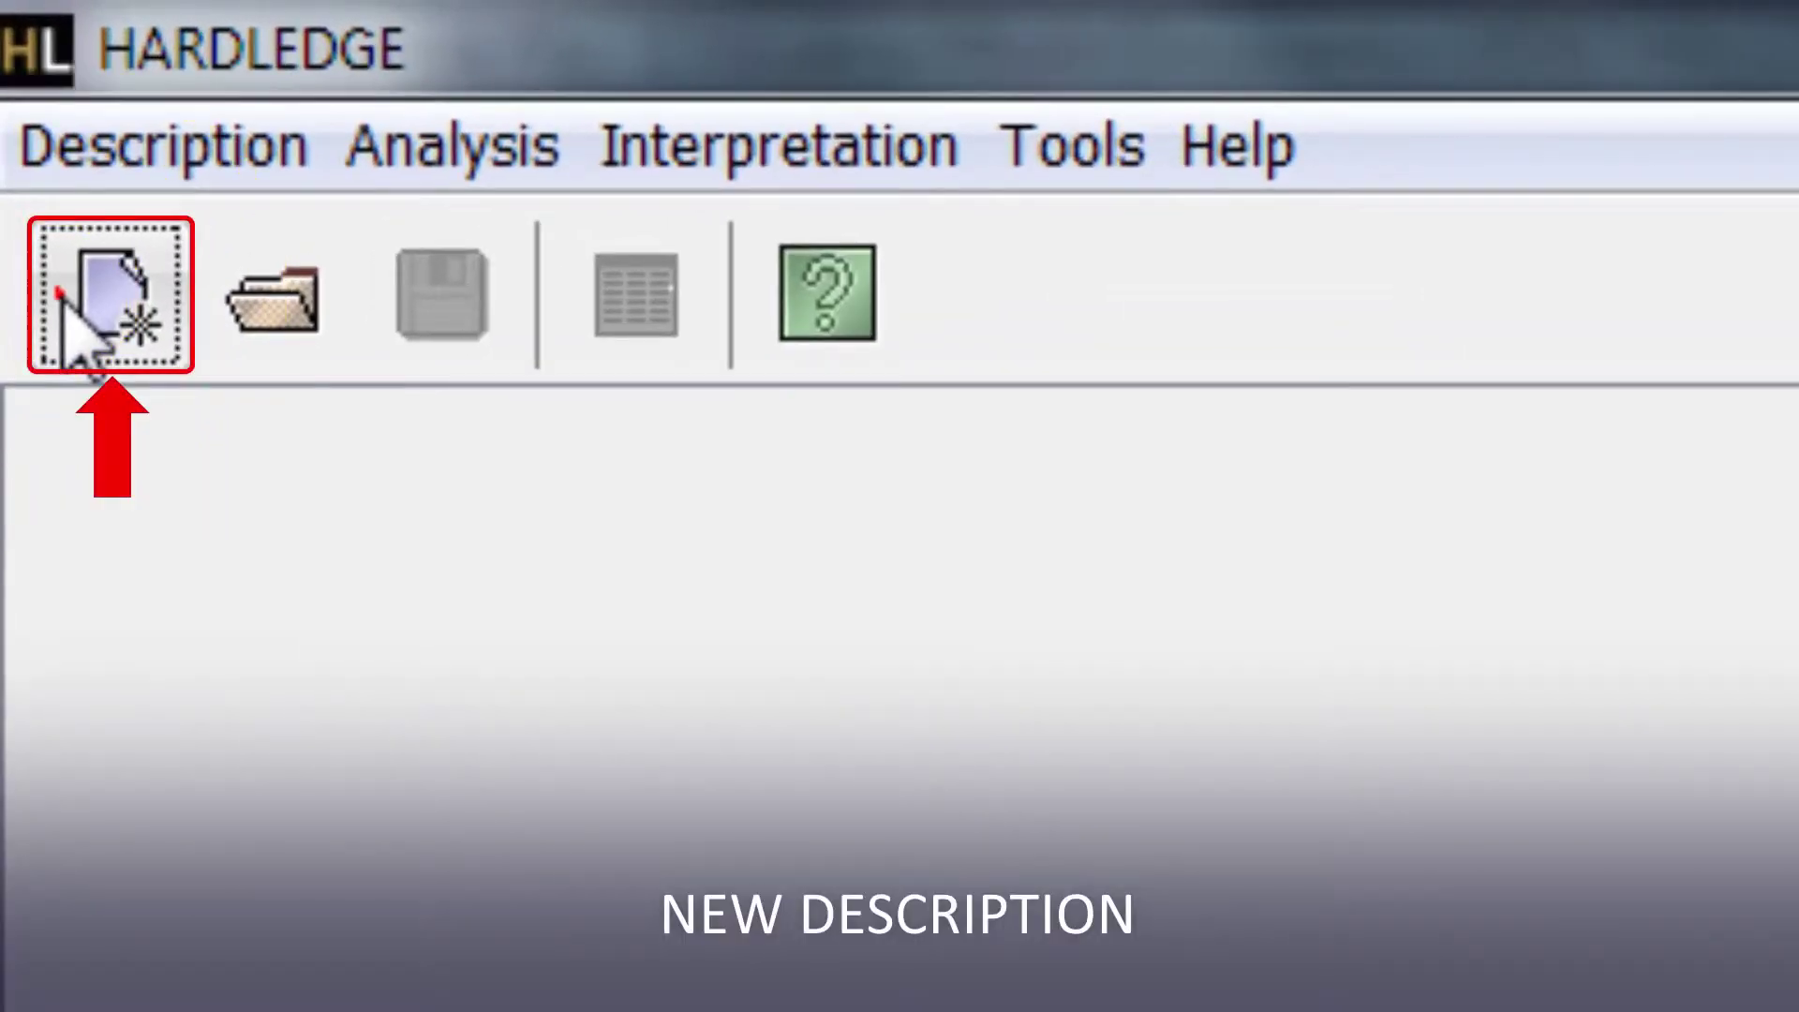
Create and save a new igneous rock description identified as THE_1 with well/outcrop name 2-XXX-1-RS.
click(62, 296)
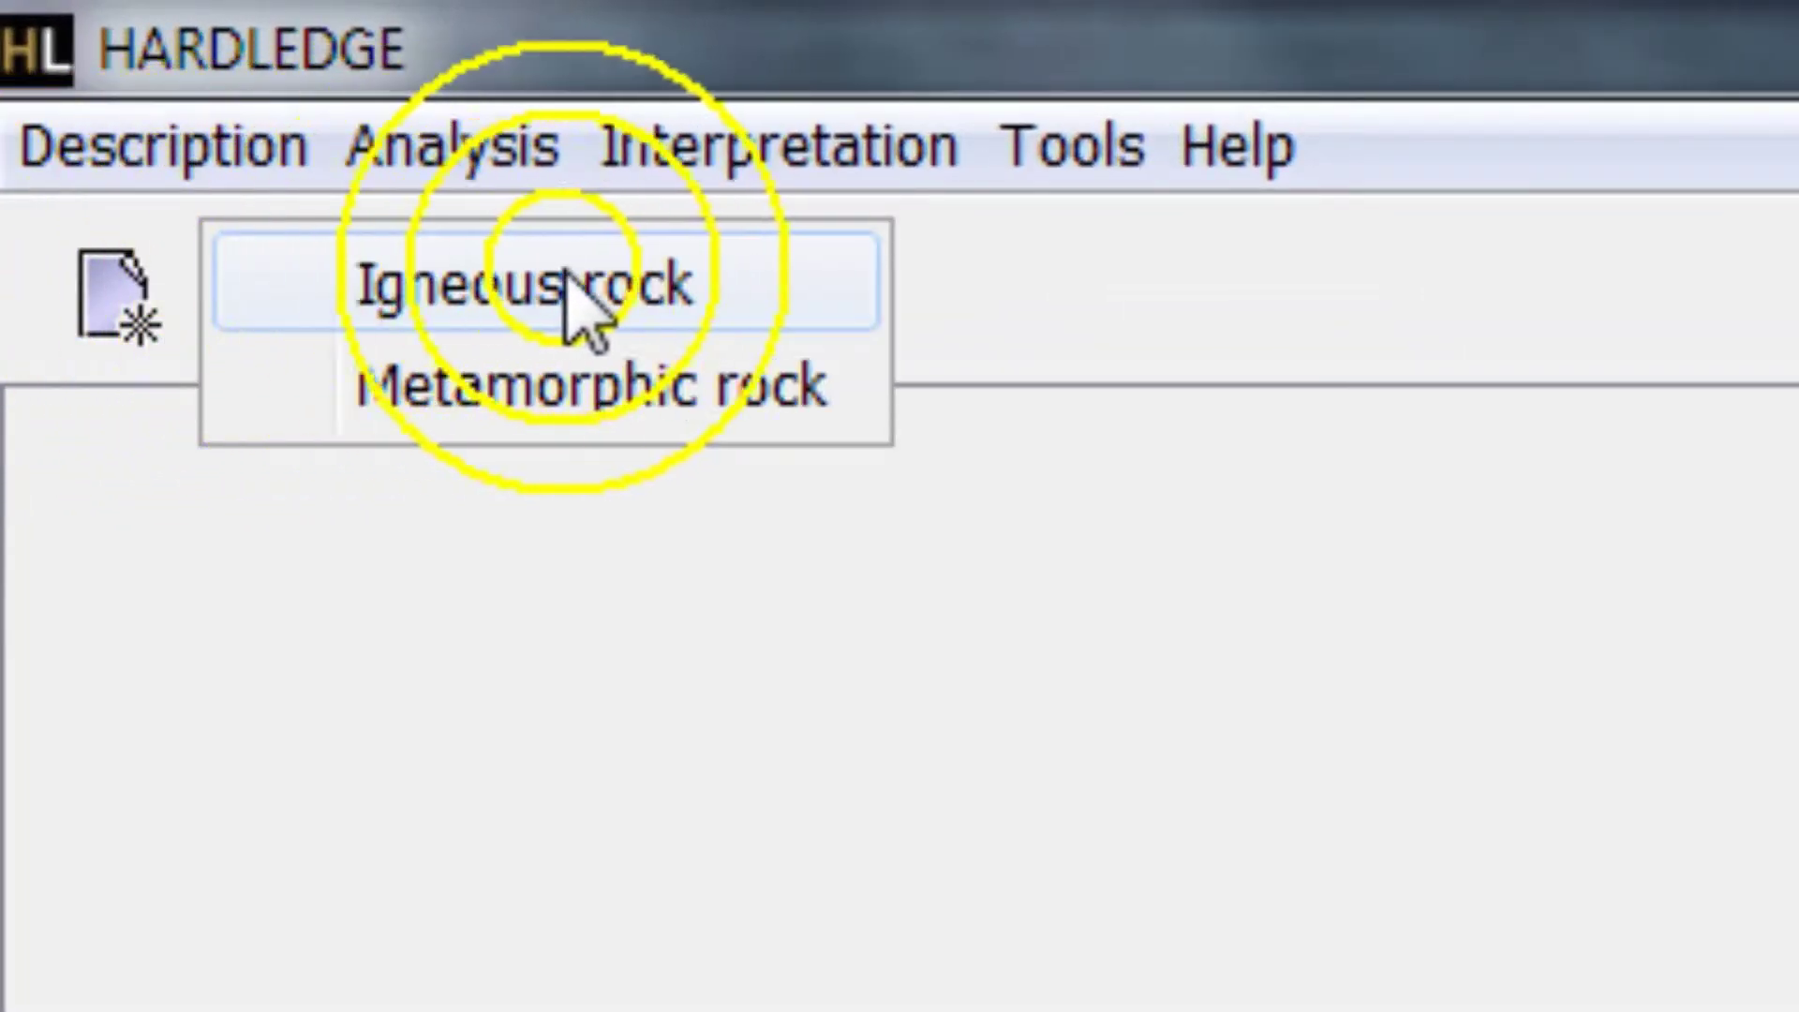
click(802, 271)
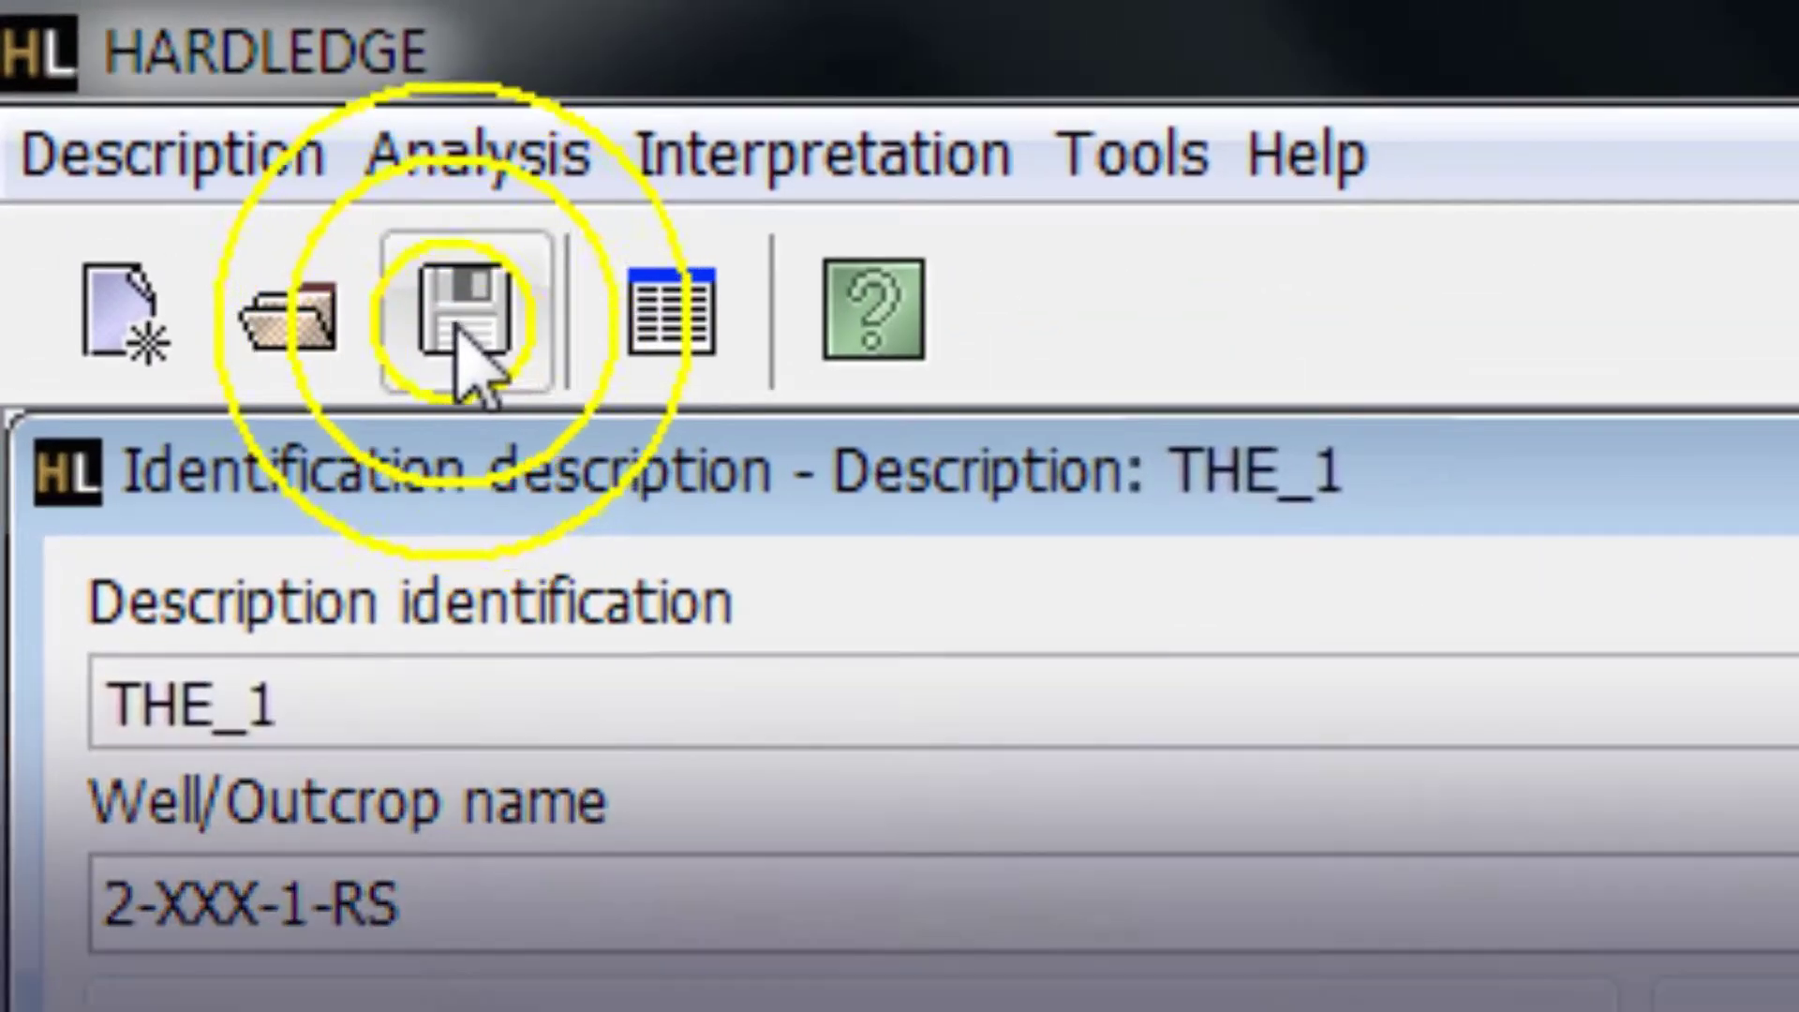
click(457, 326)
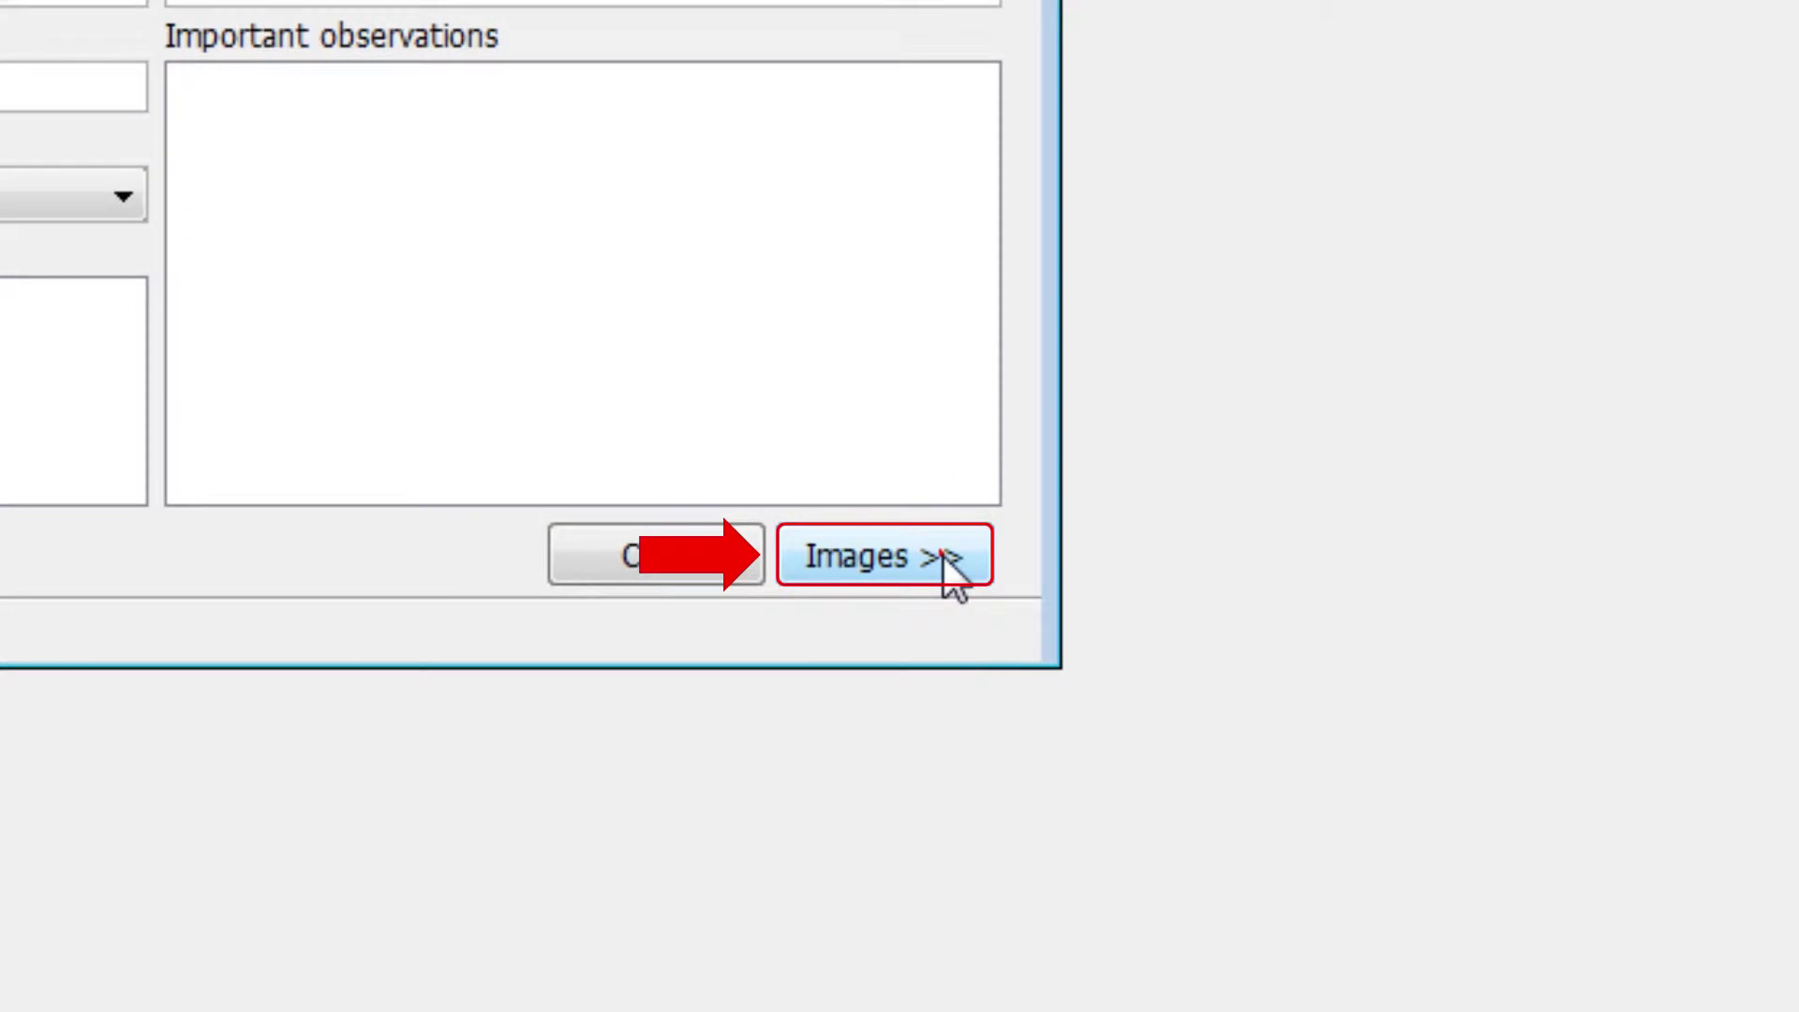
Show the images section of the identification form and import the picture Dolerite__4.0.jpg from the Hardledge_Tutorial folder.
click(944, 555)
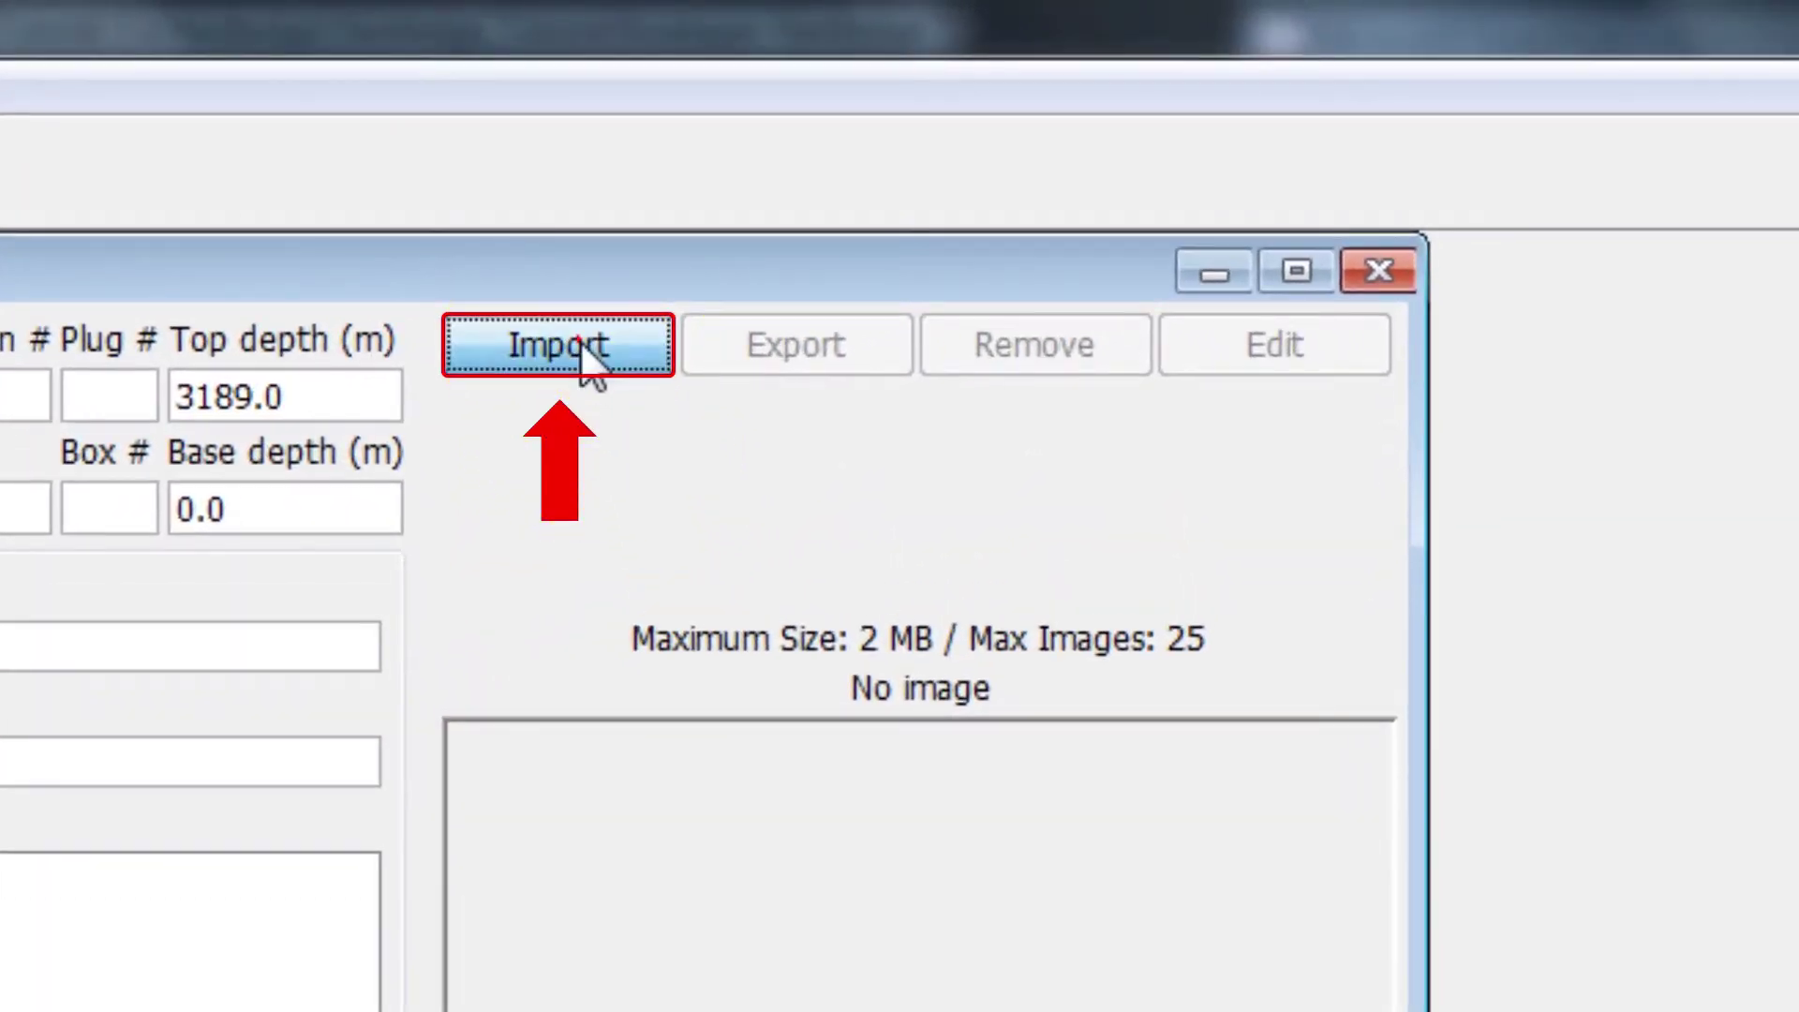
click(958, 168)
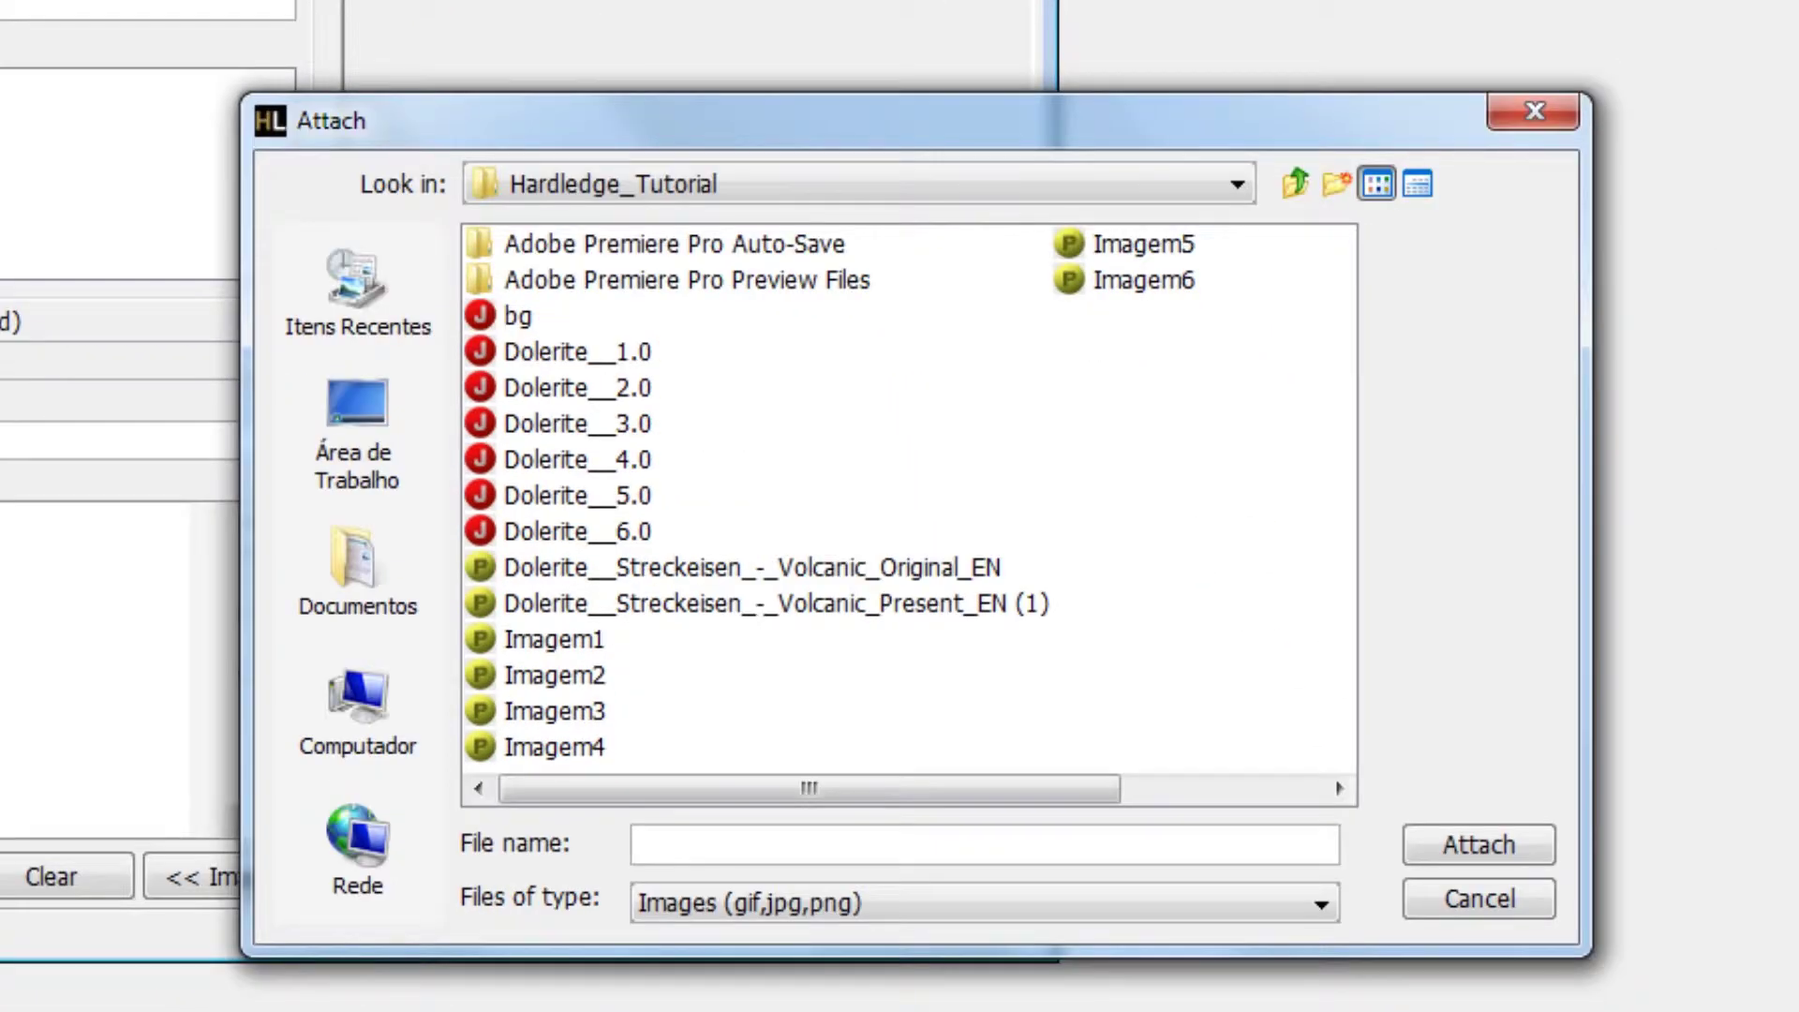
click(713, 997)
click(571, 459)
click(571, 459)
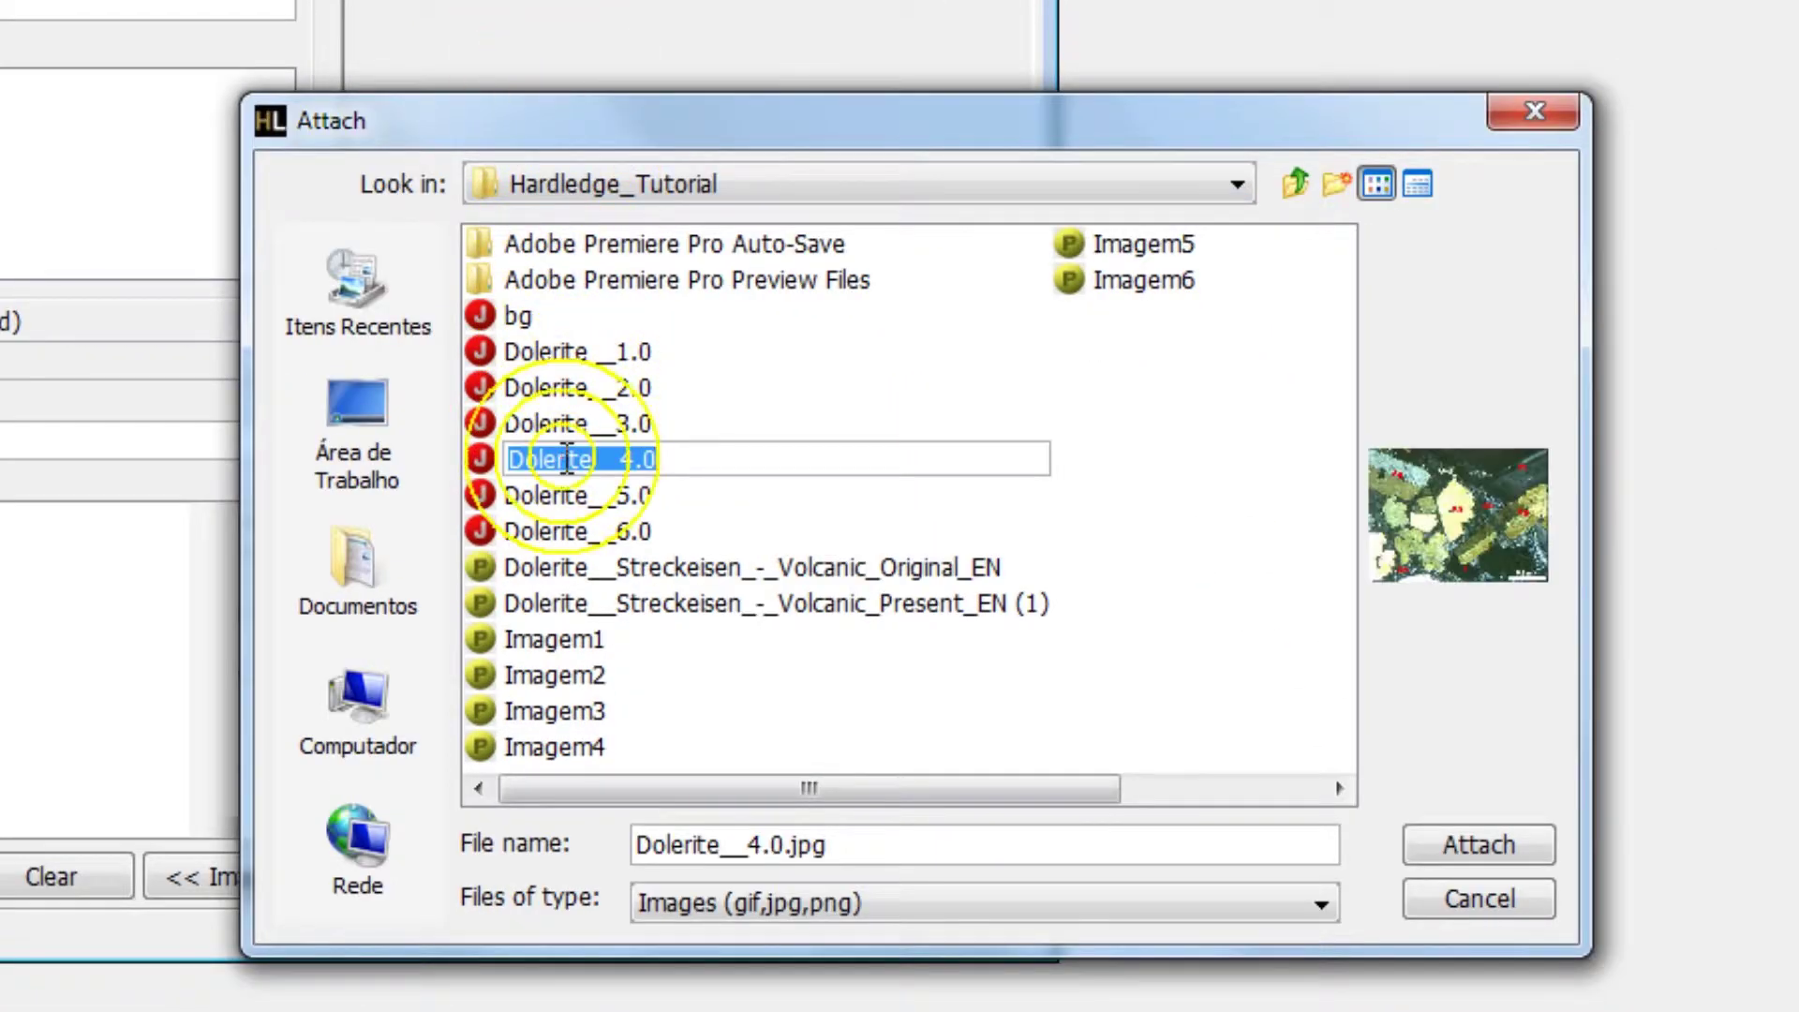
click(1531, 851)
click(1531, 850)
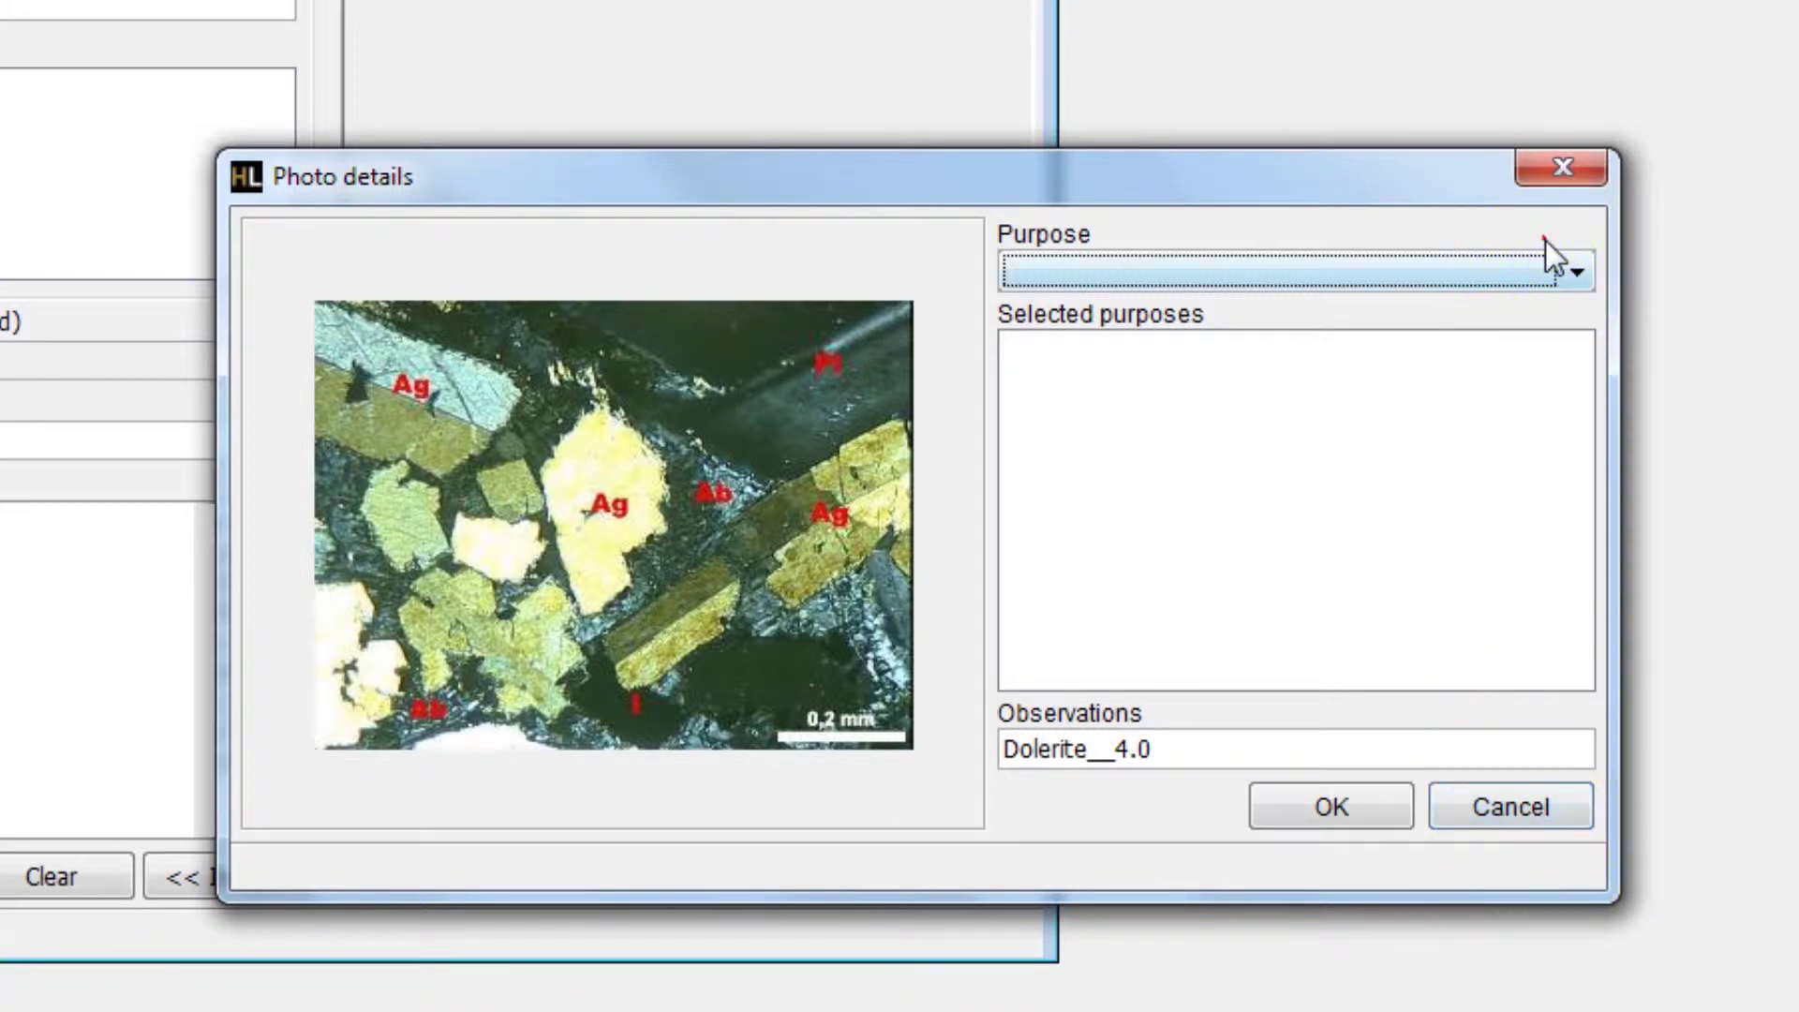
Assign the purpose Primary habit to the imported photo and accept its details.
click(1548, 272)
drag(1576, 351, 1577, 446)
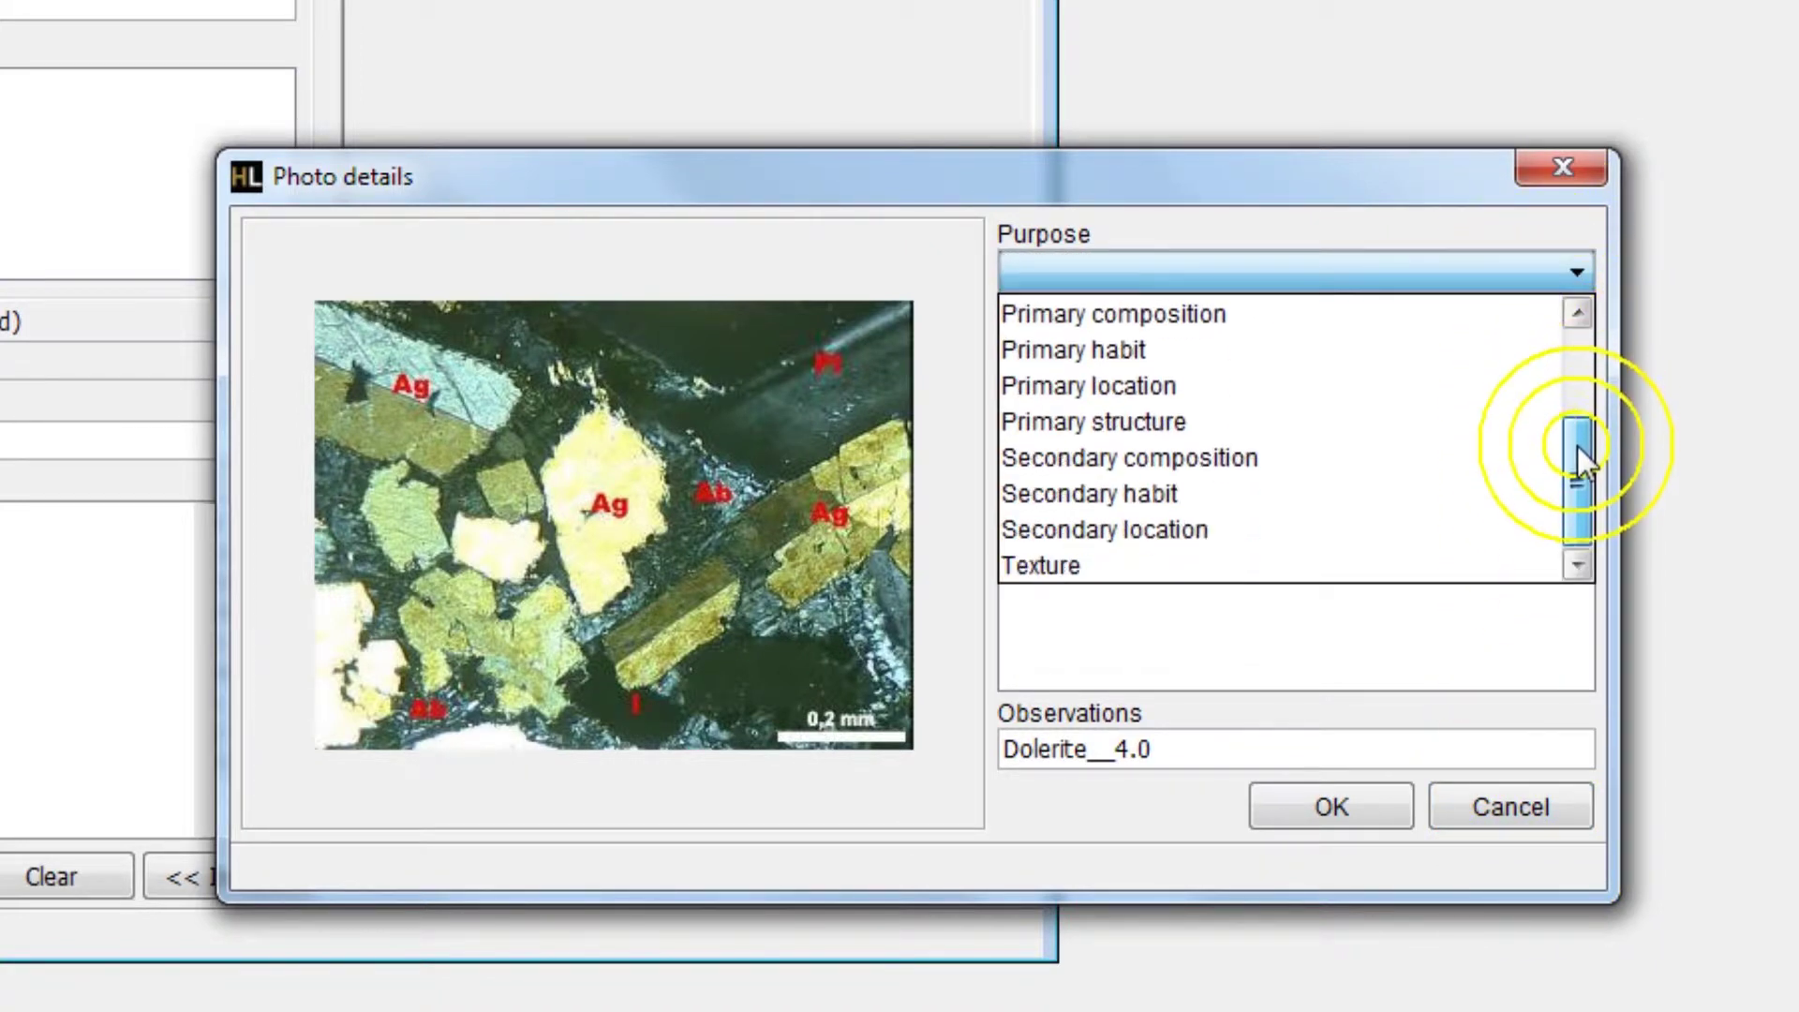
click(1465, 349)
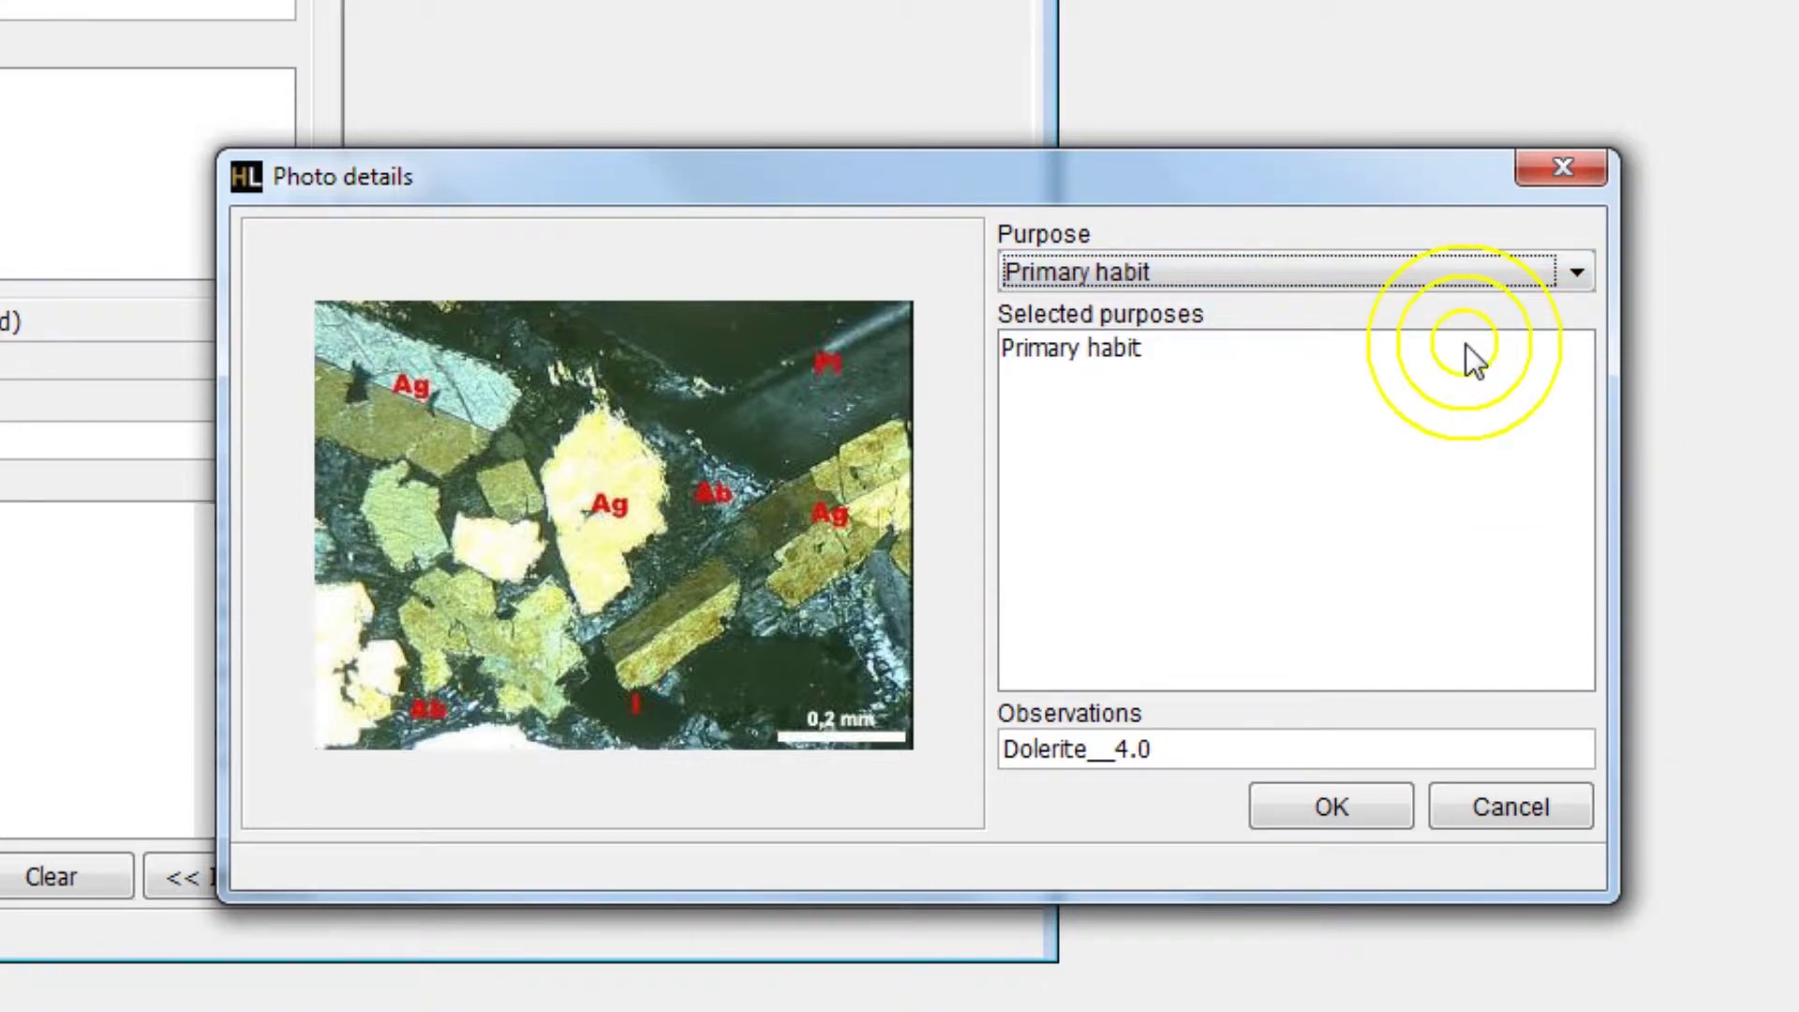
click(1323, 806)
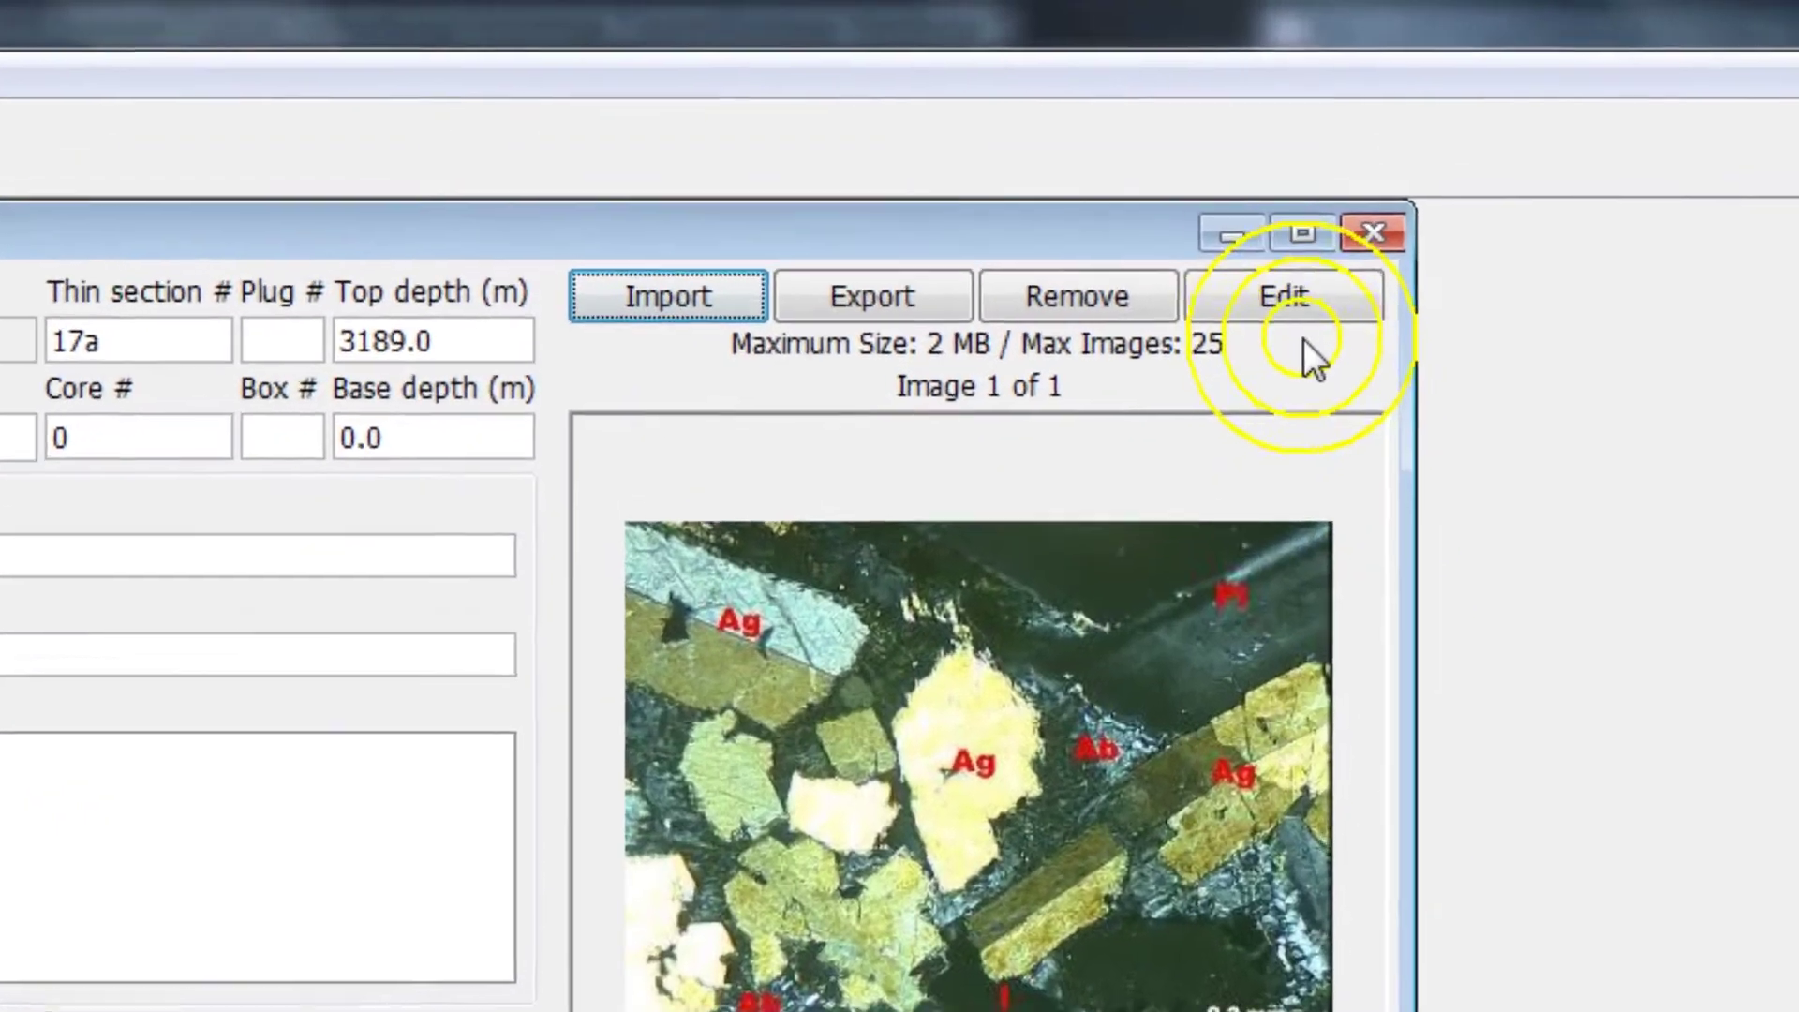
Open the imported dolerite photo for editing to view the annotation and subtitle tools, and close the editor.
click(1290, 168)
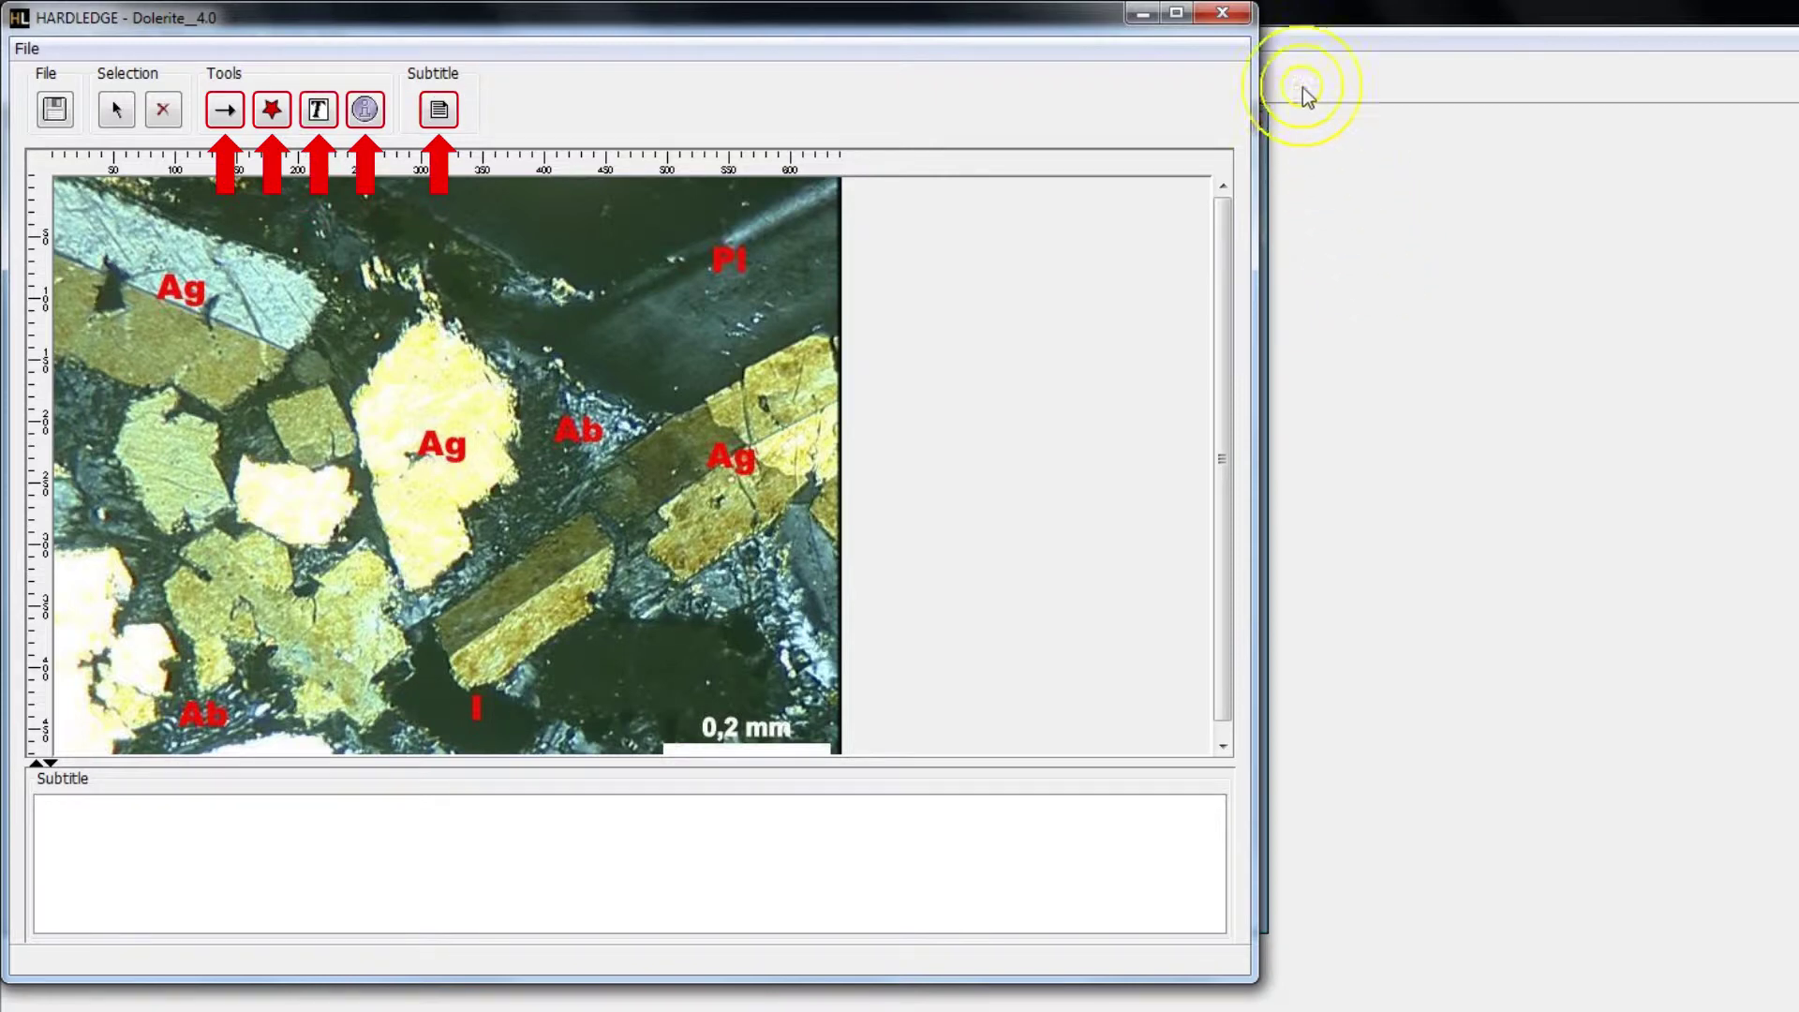
click(1222, 12)
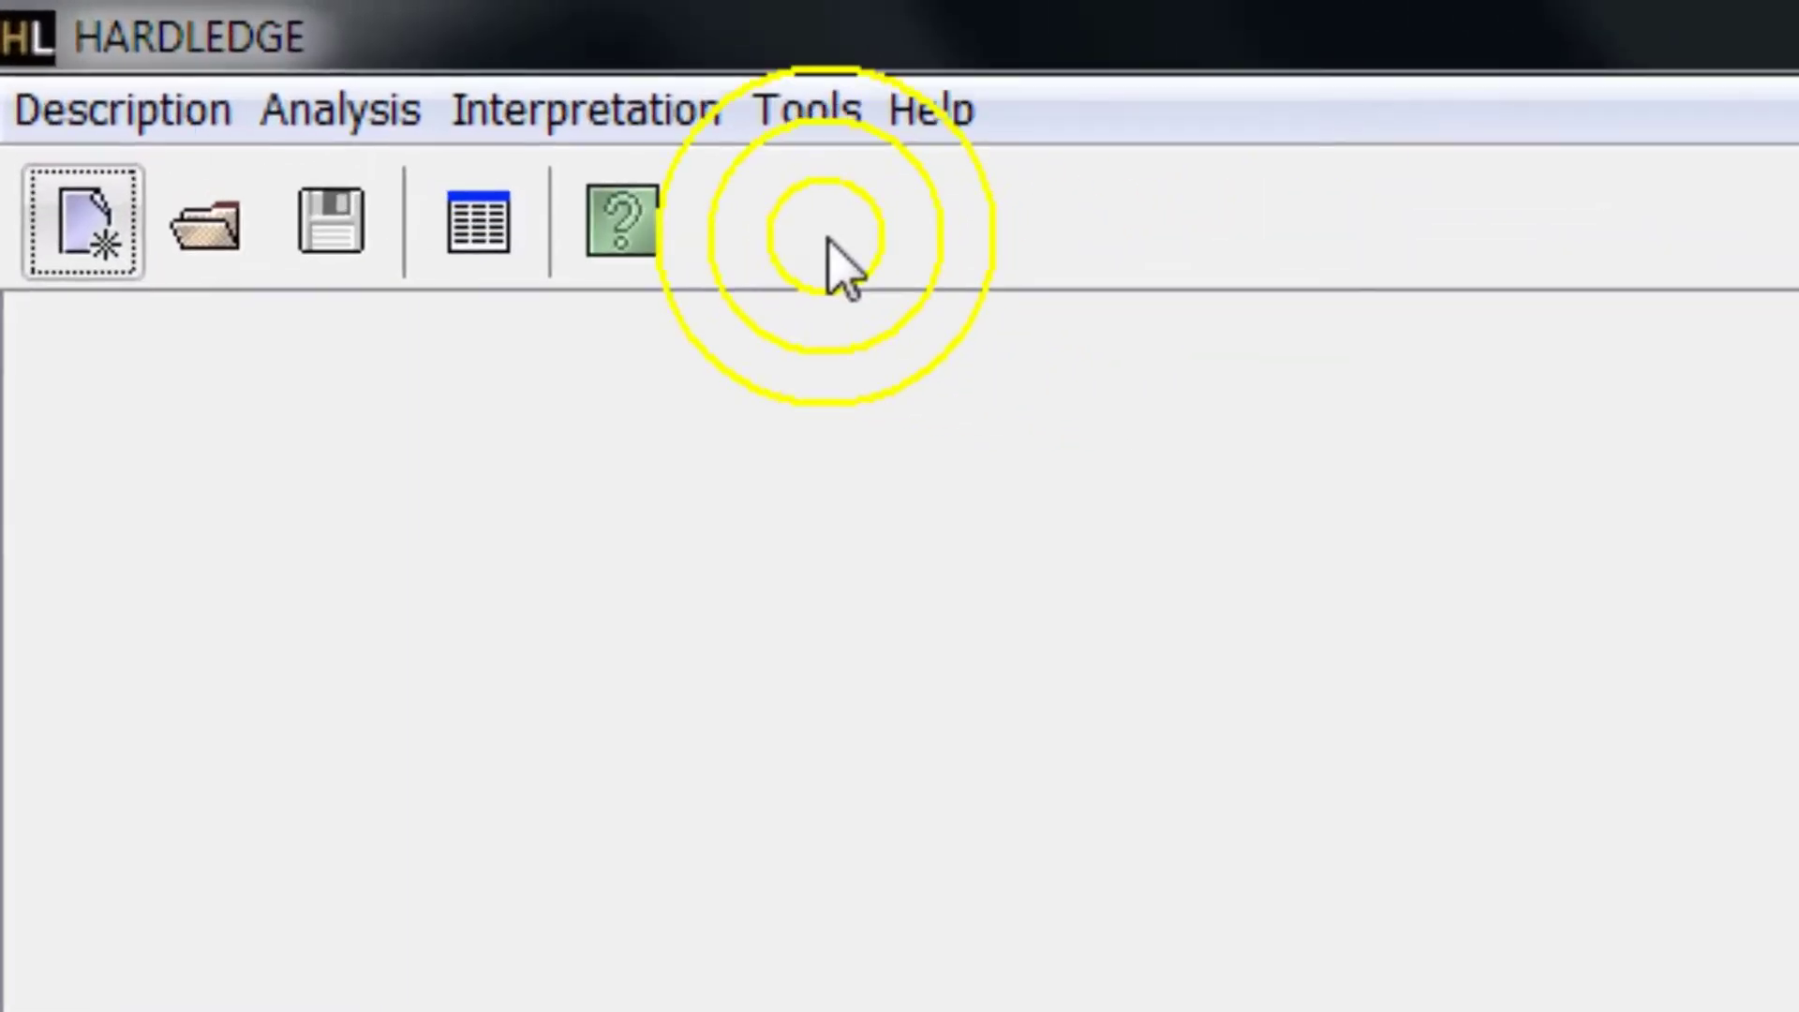
Open the Texture and Structure - Microscopy form and review its most visible structure, granularity and relative crystal size choices.
click(194, 58)
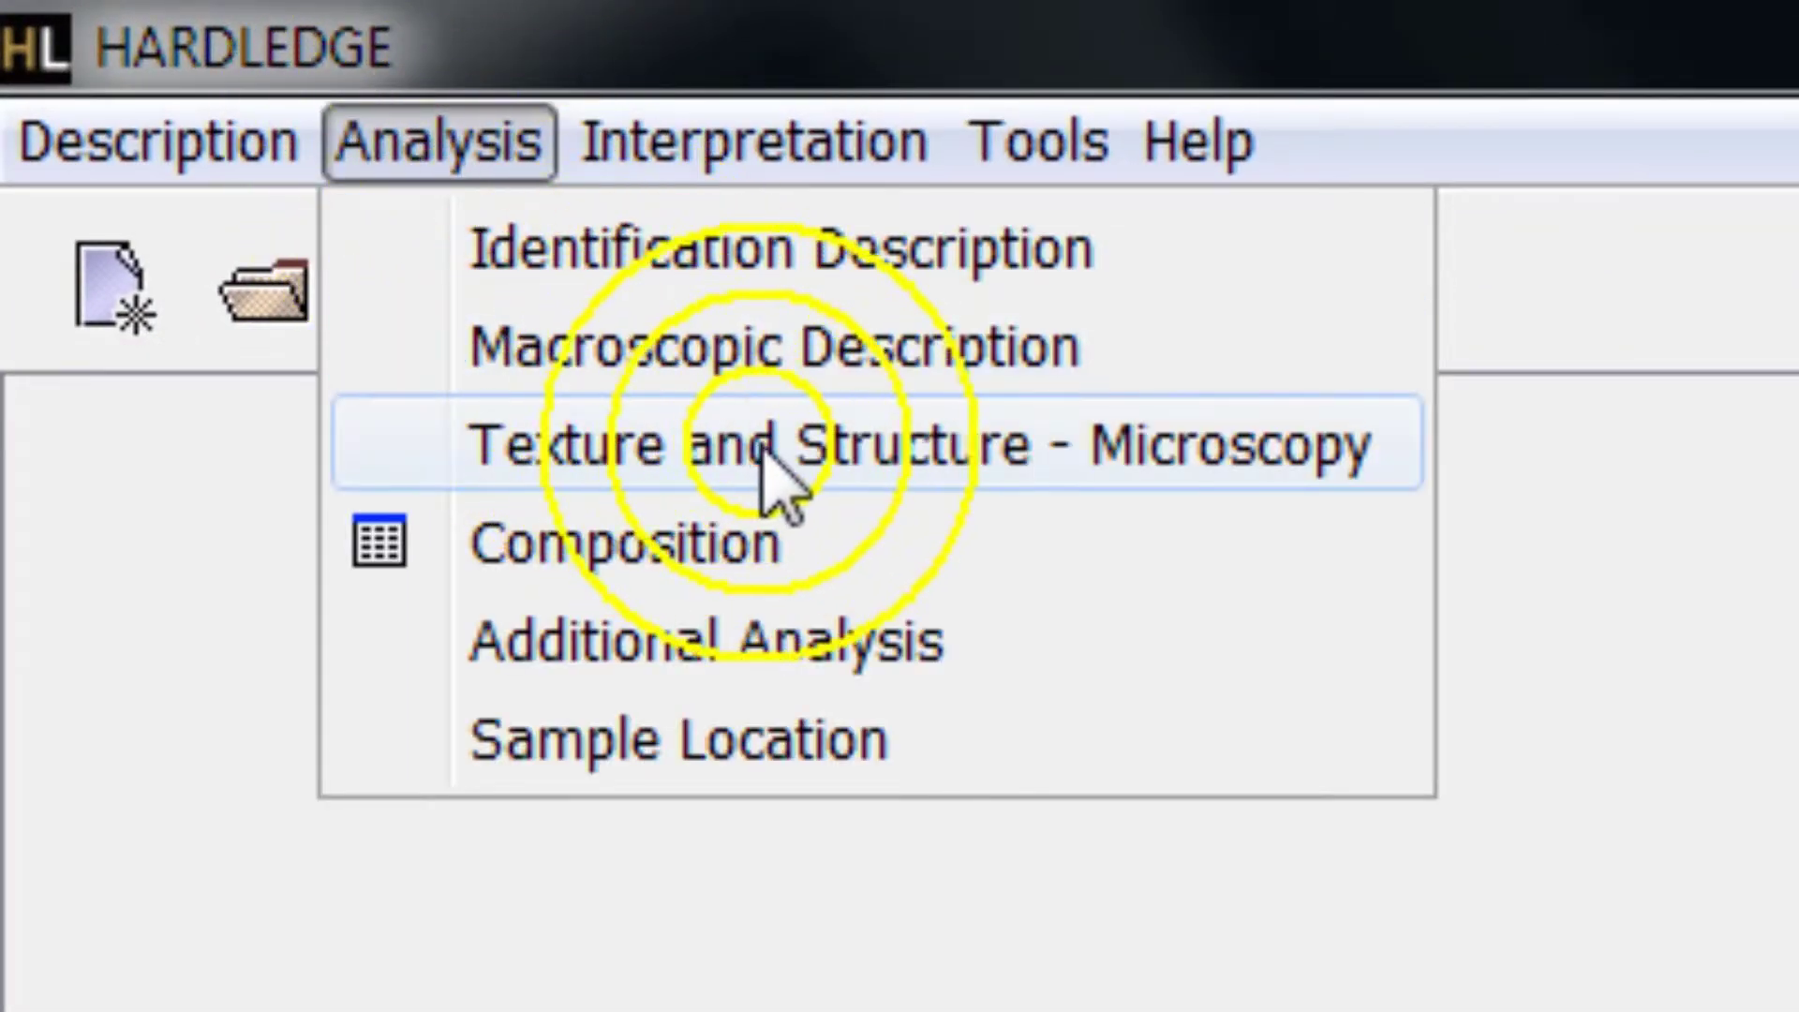
click(1396, 445)
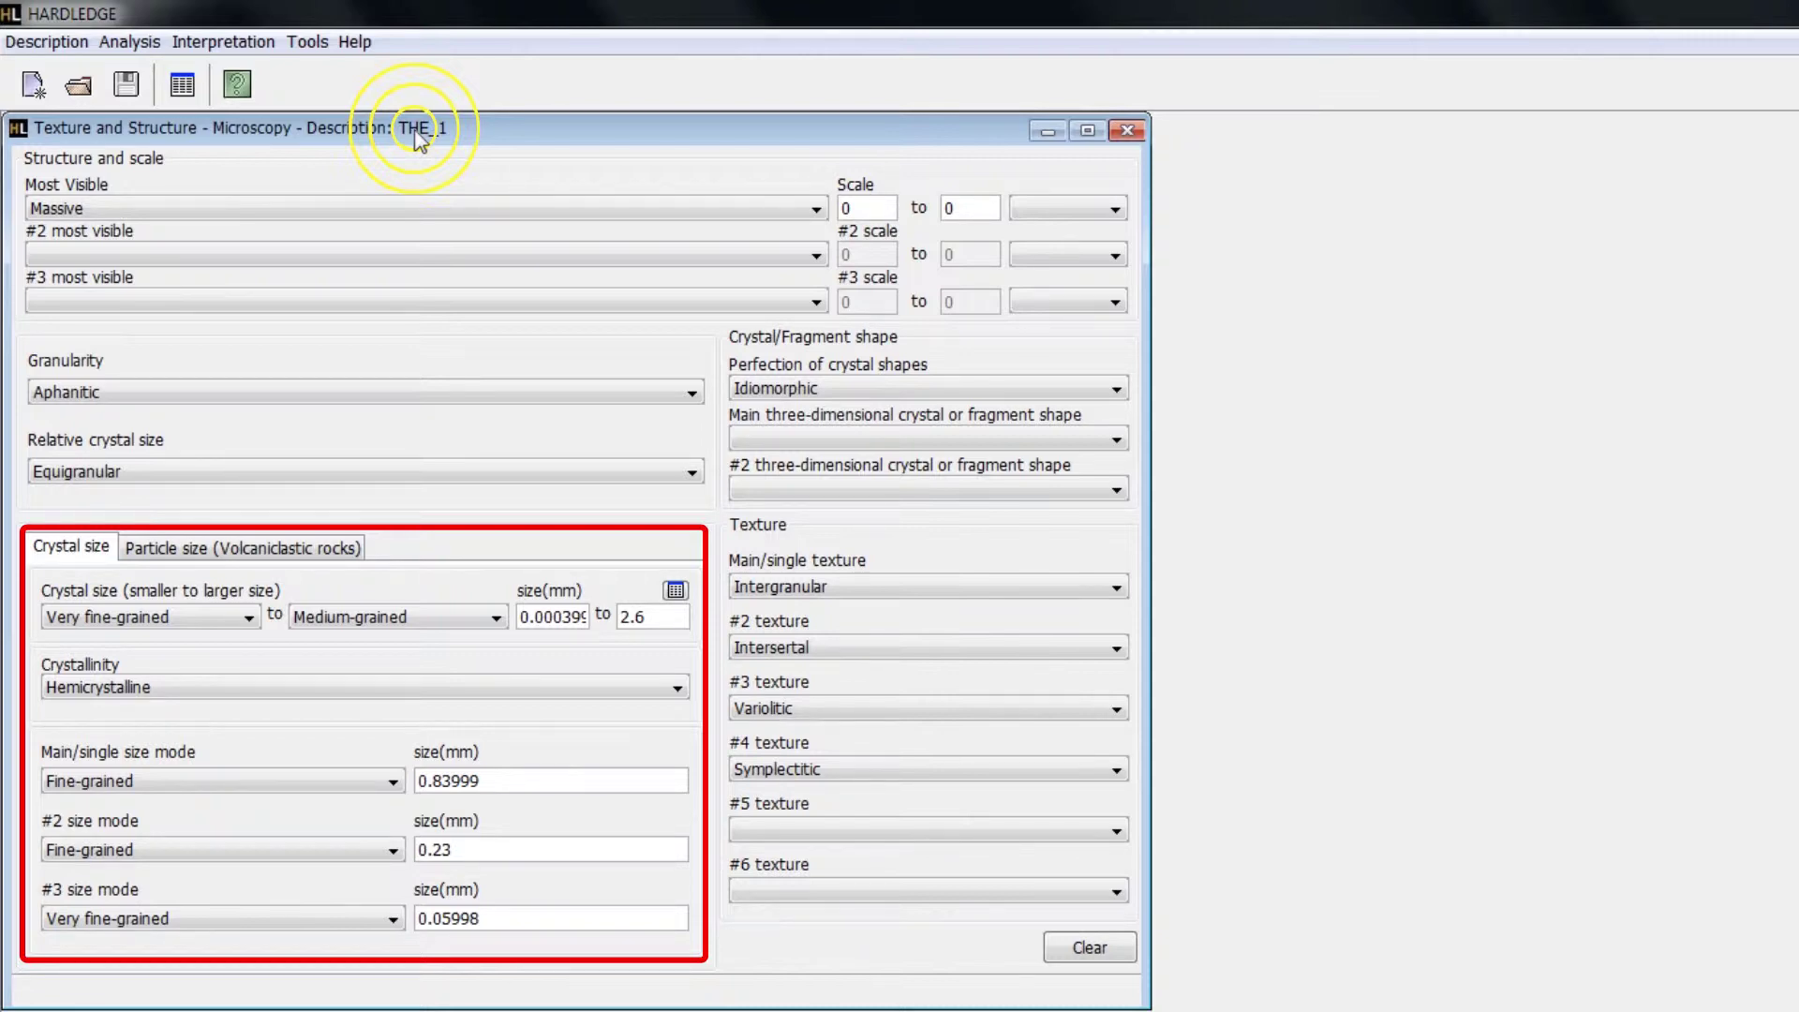
click(441, 202)
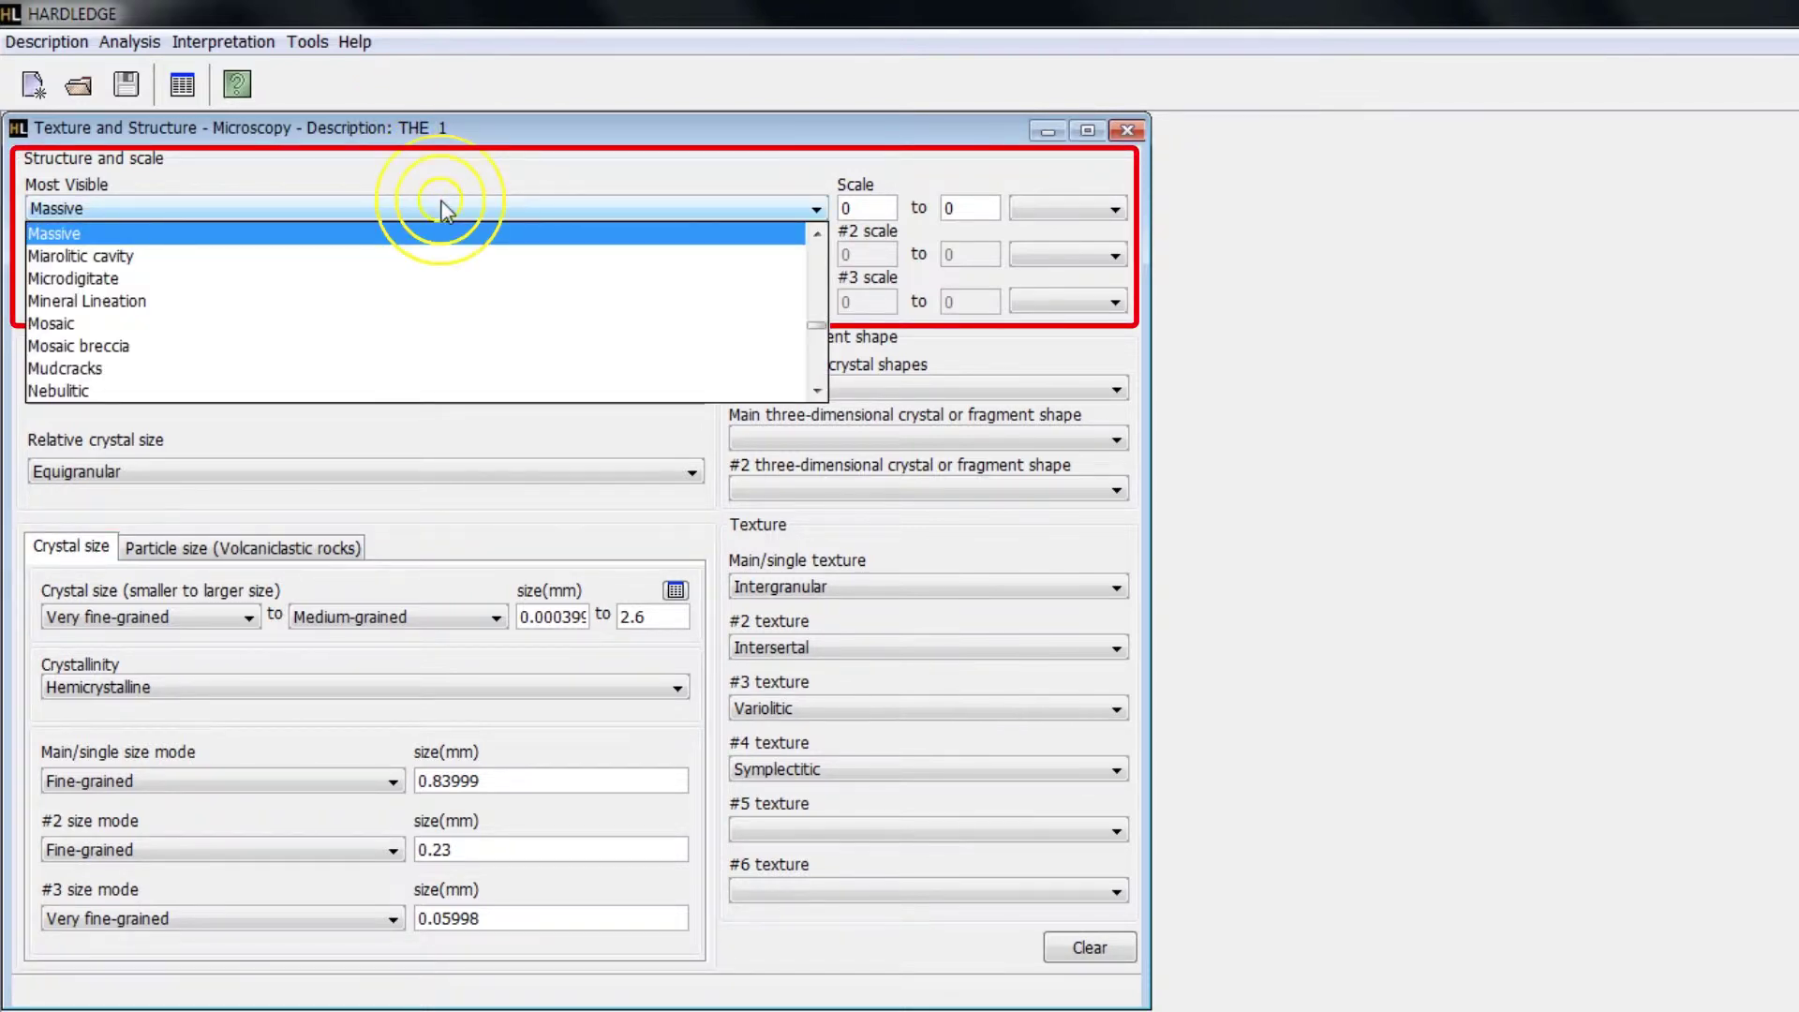
click(440, 203)
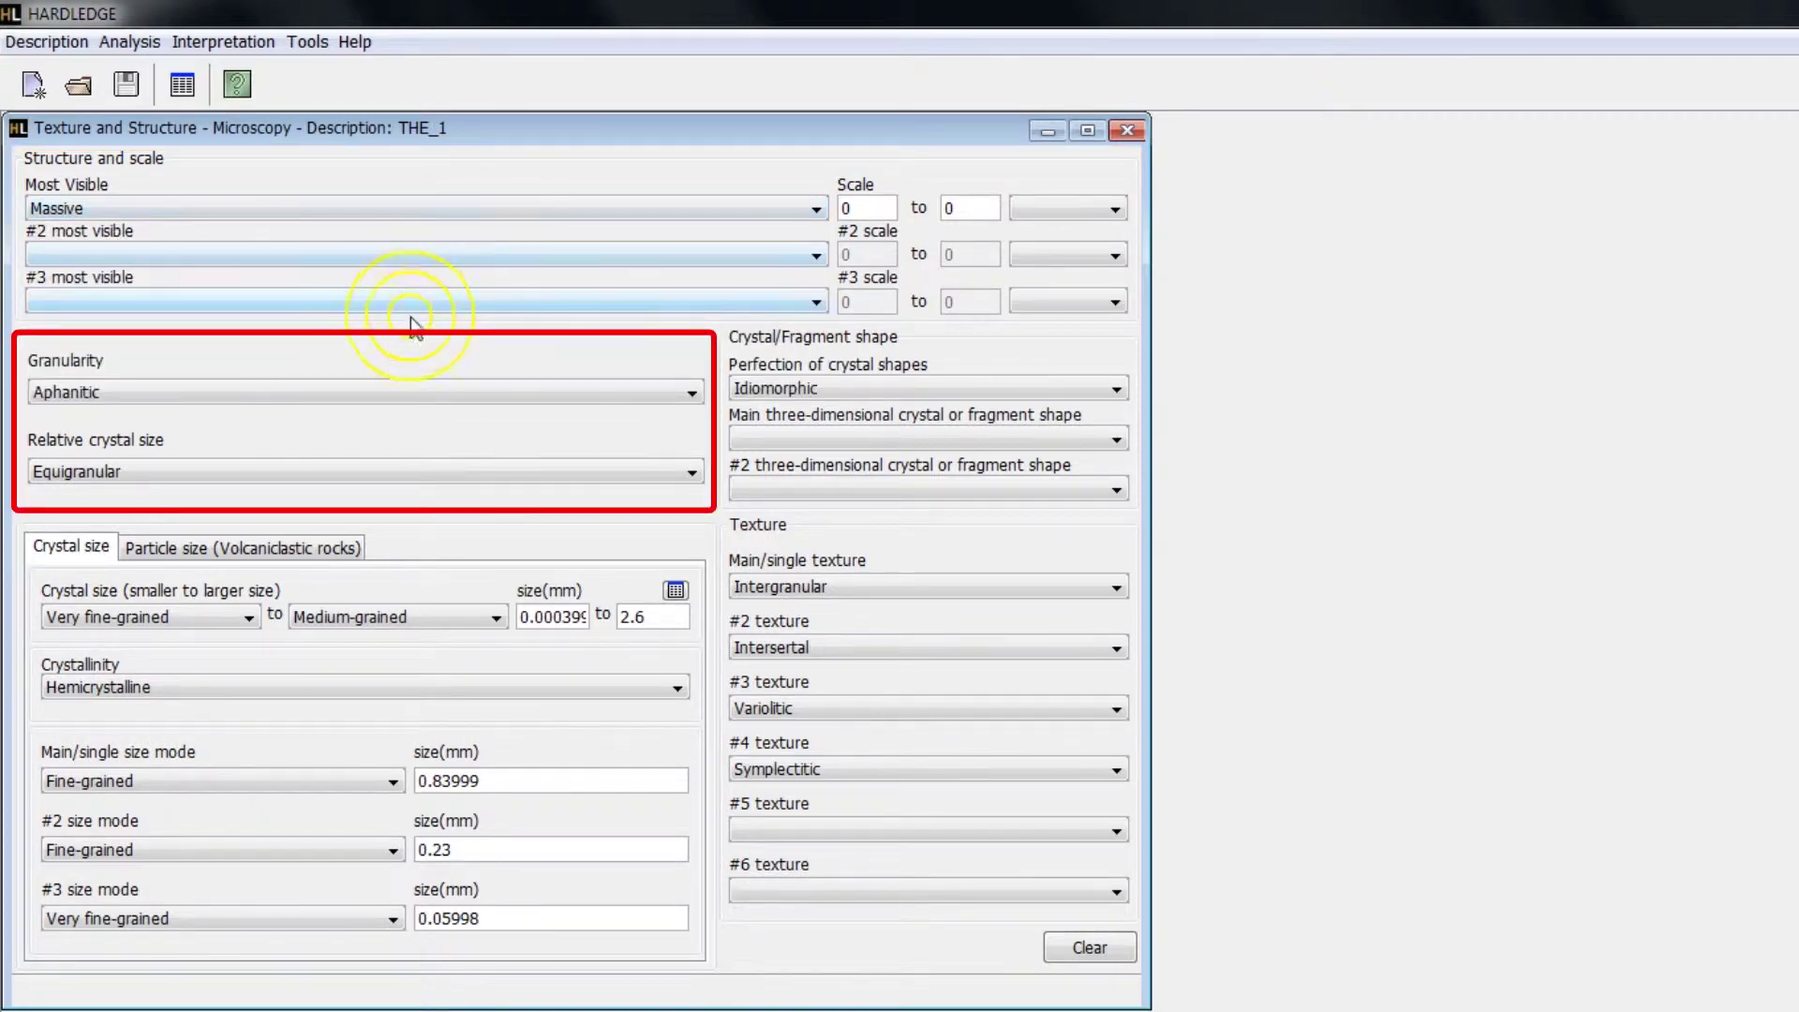
click(405, 394)
click(406, 395)
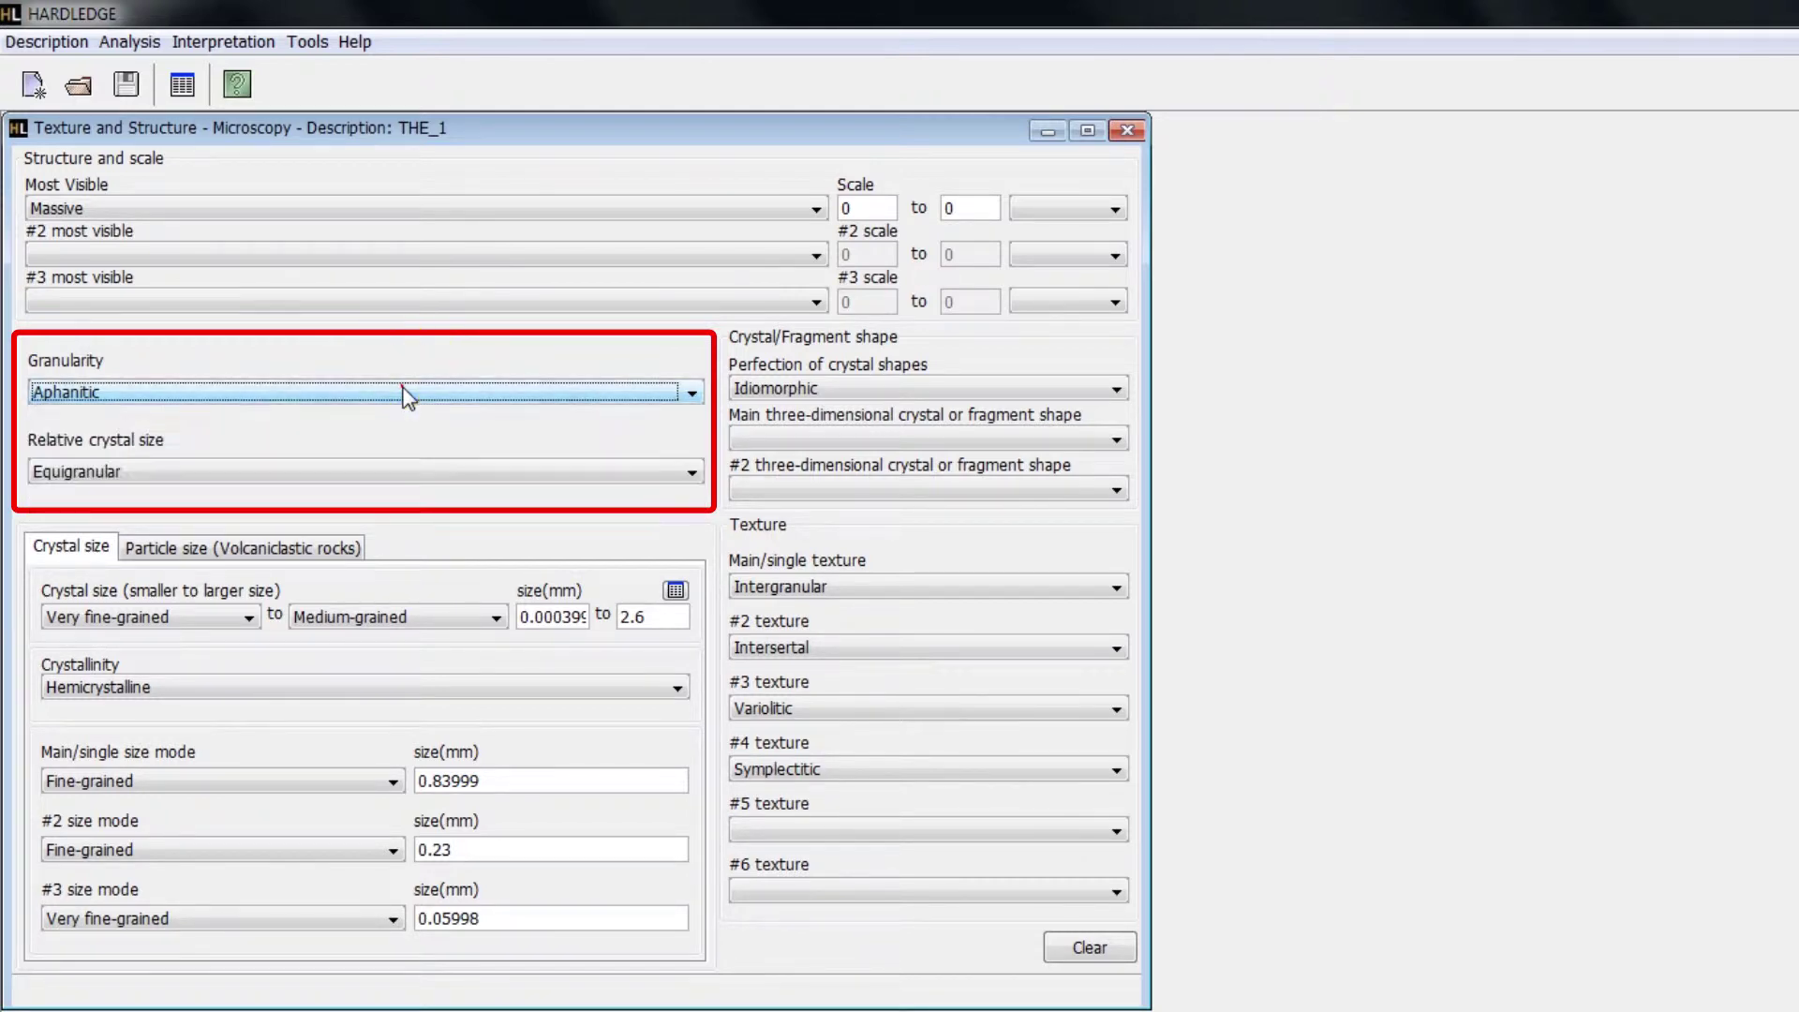
click(387, 464)
click(388, 469)
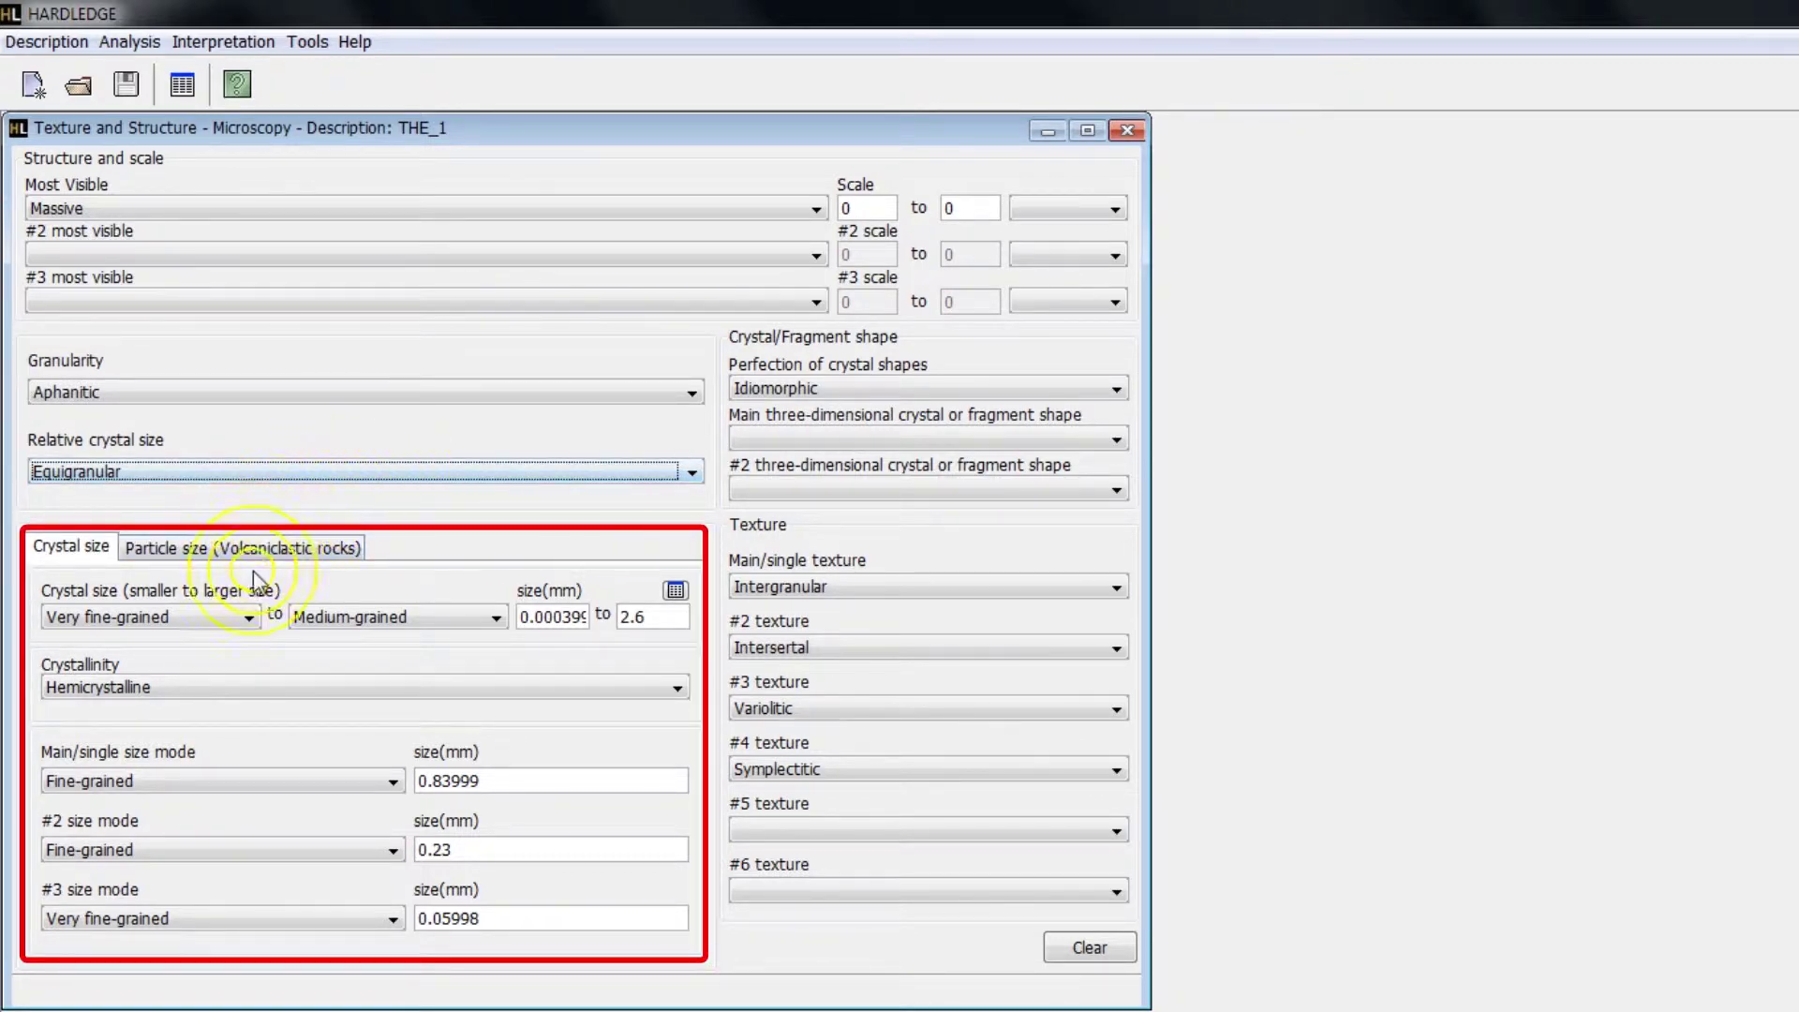
Examine the crystal size classes with their millimetre reference table, plus the crystallinity and main size mode choices.
click(229, 617)
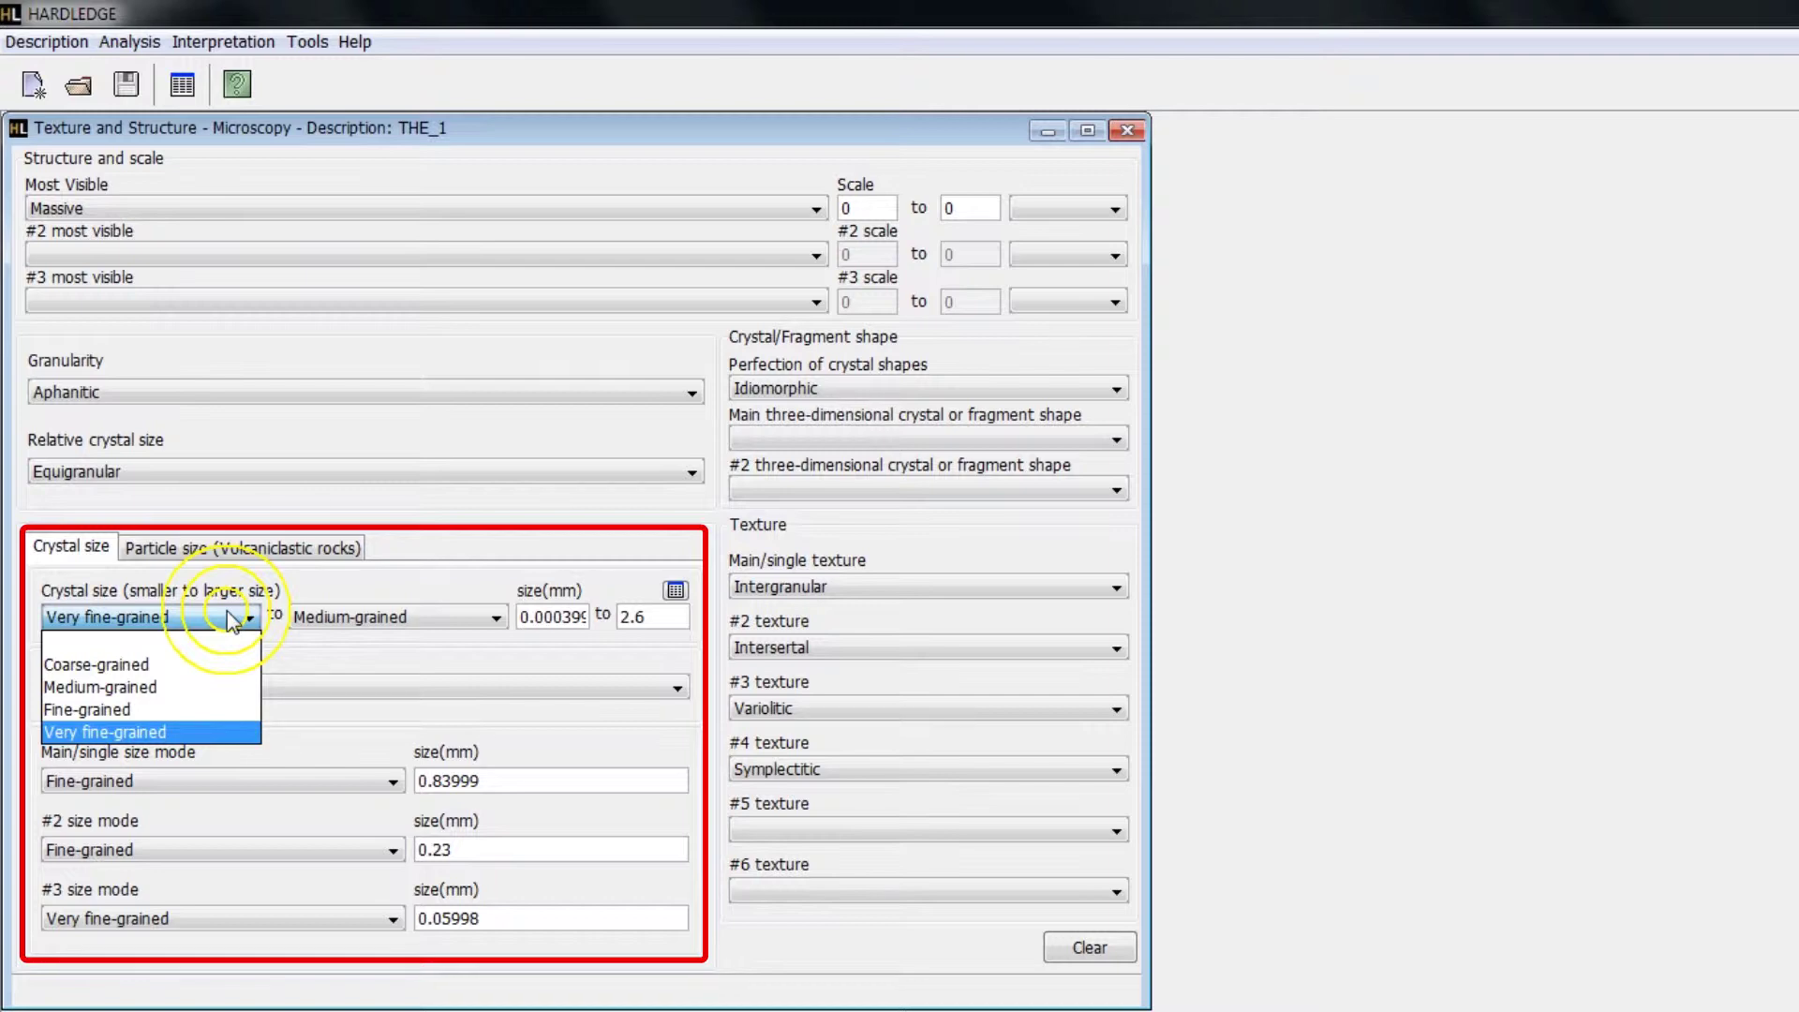
click(231, 621)
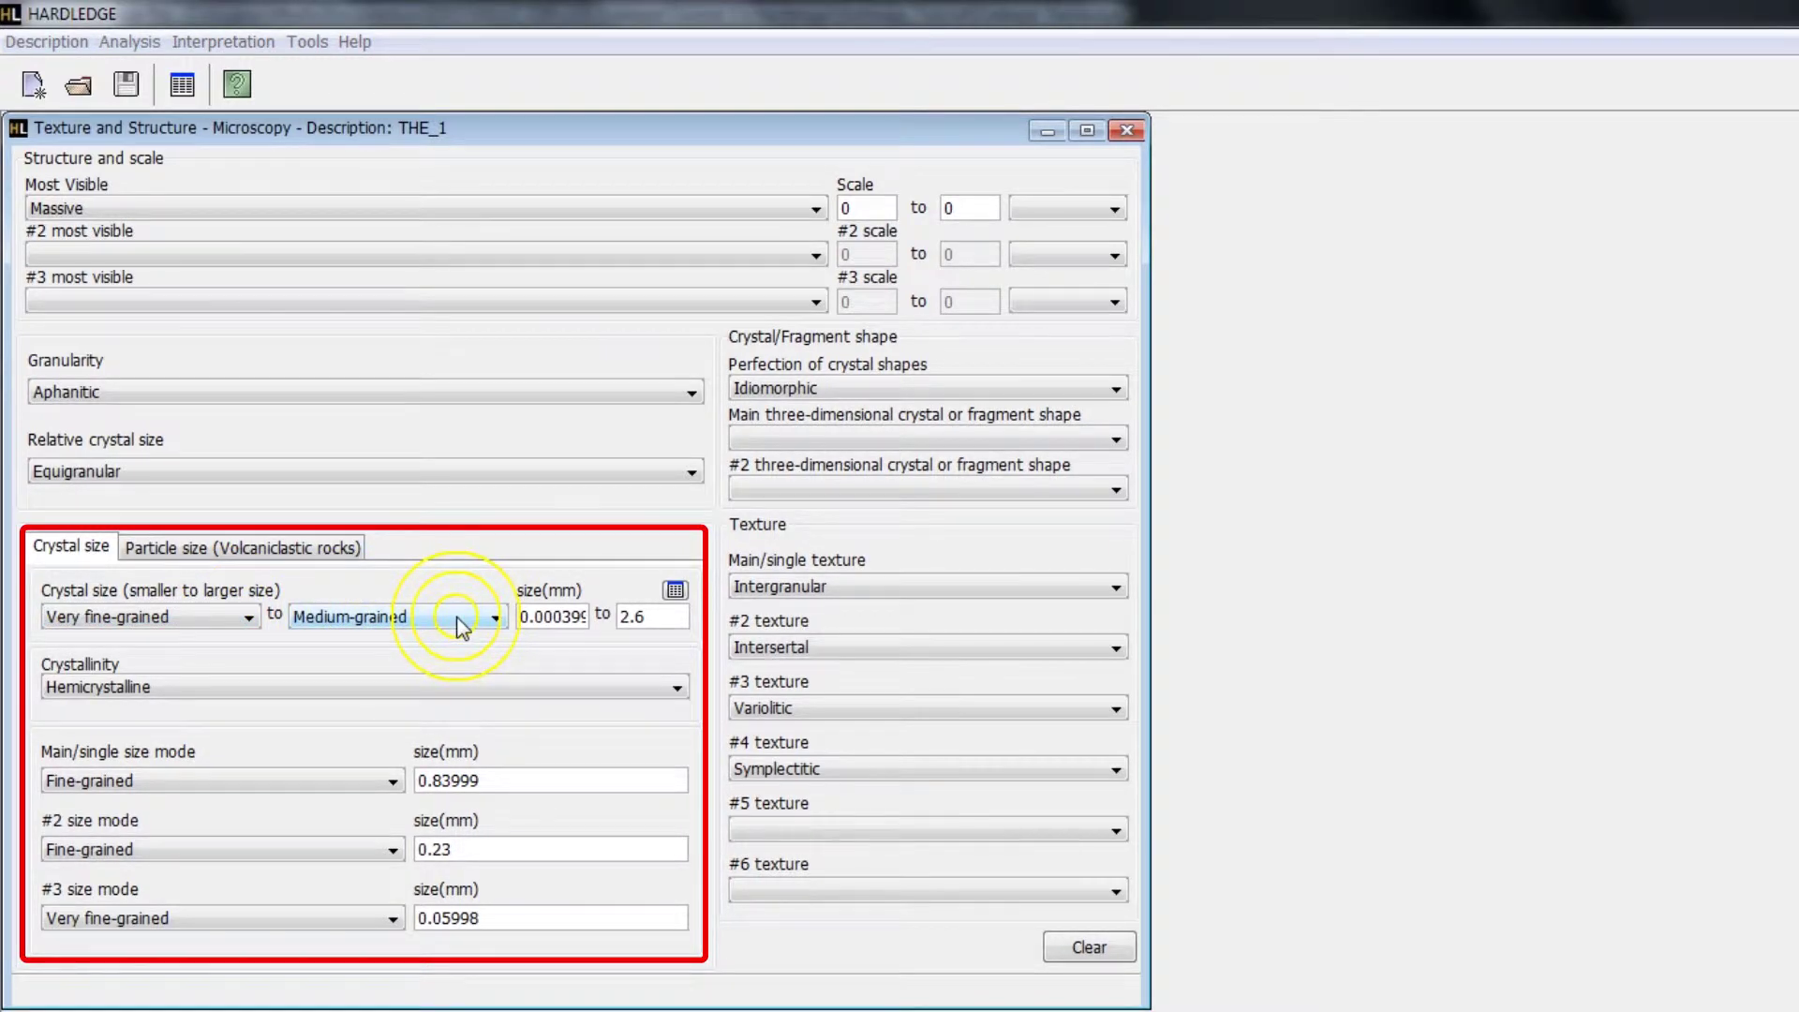
click(676, 590)
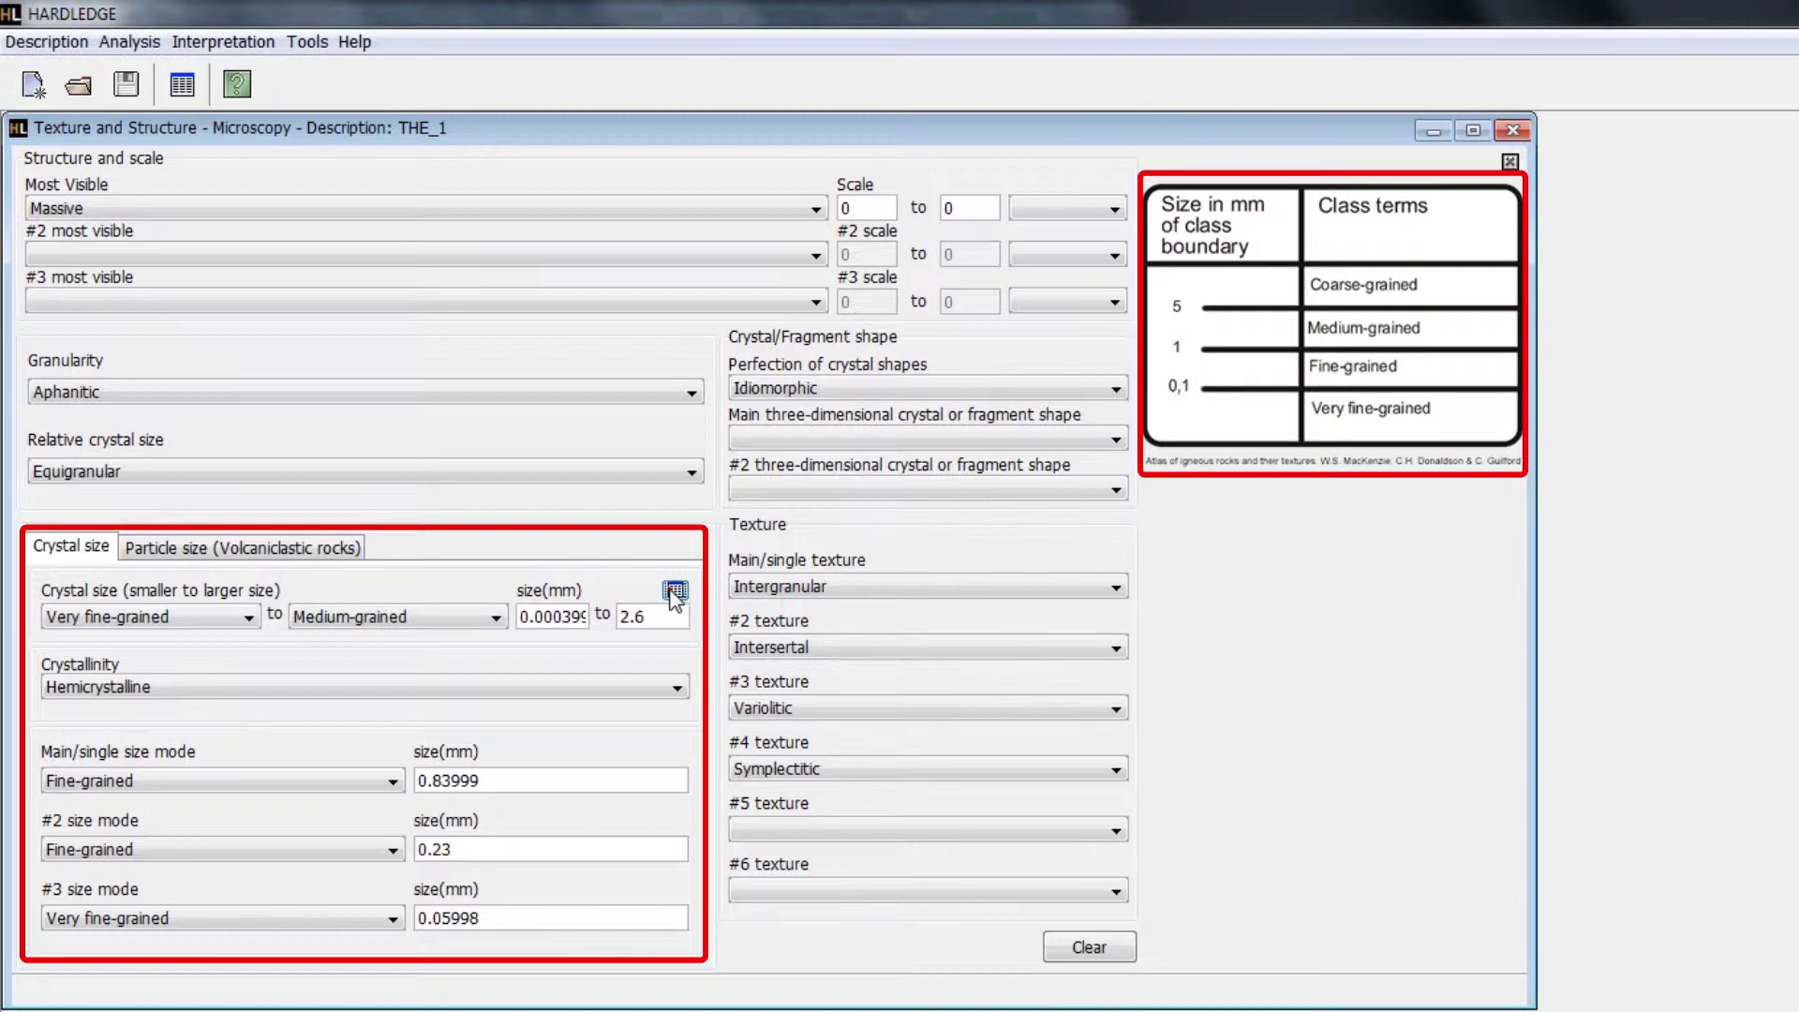
click(676, 592)
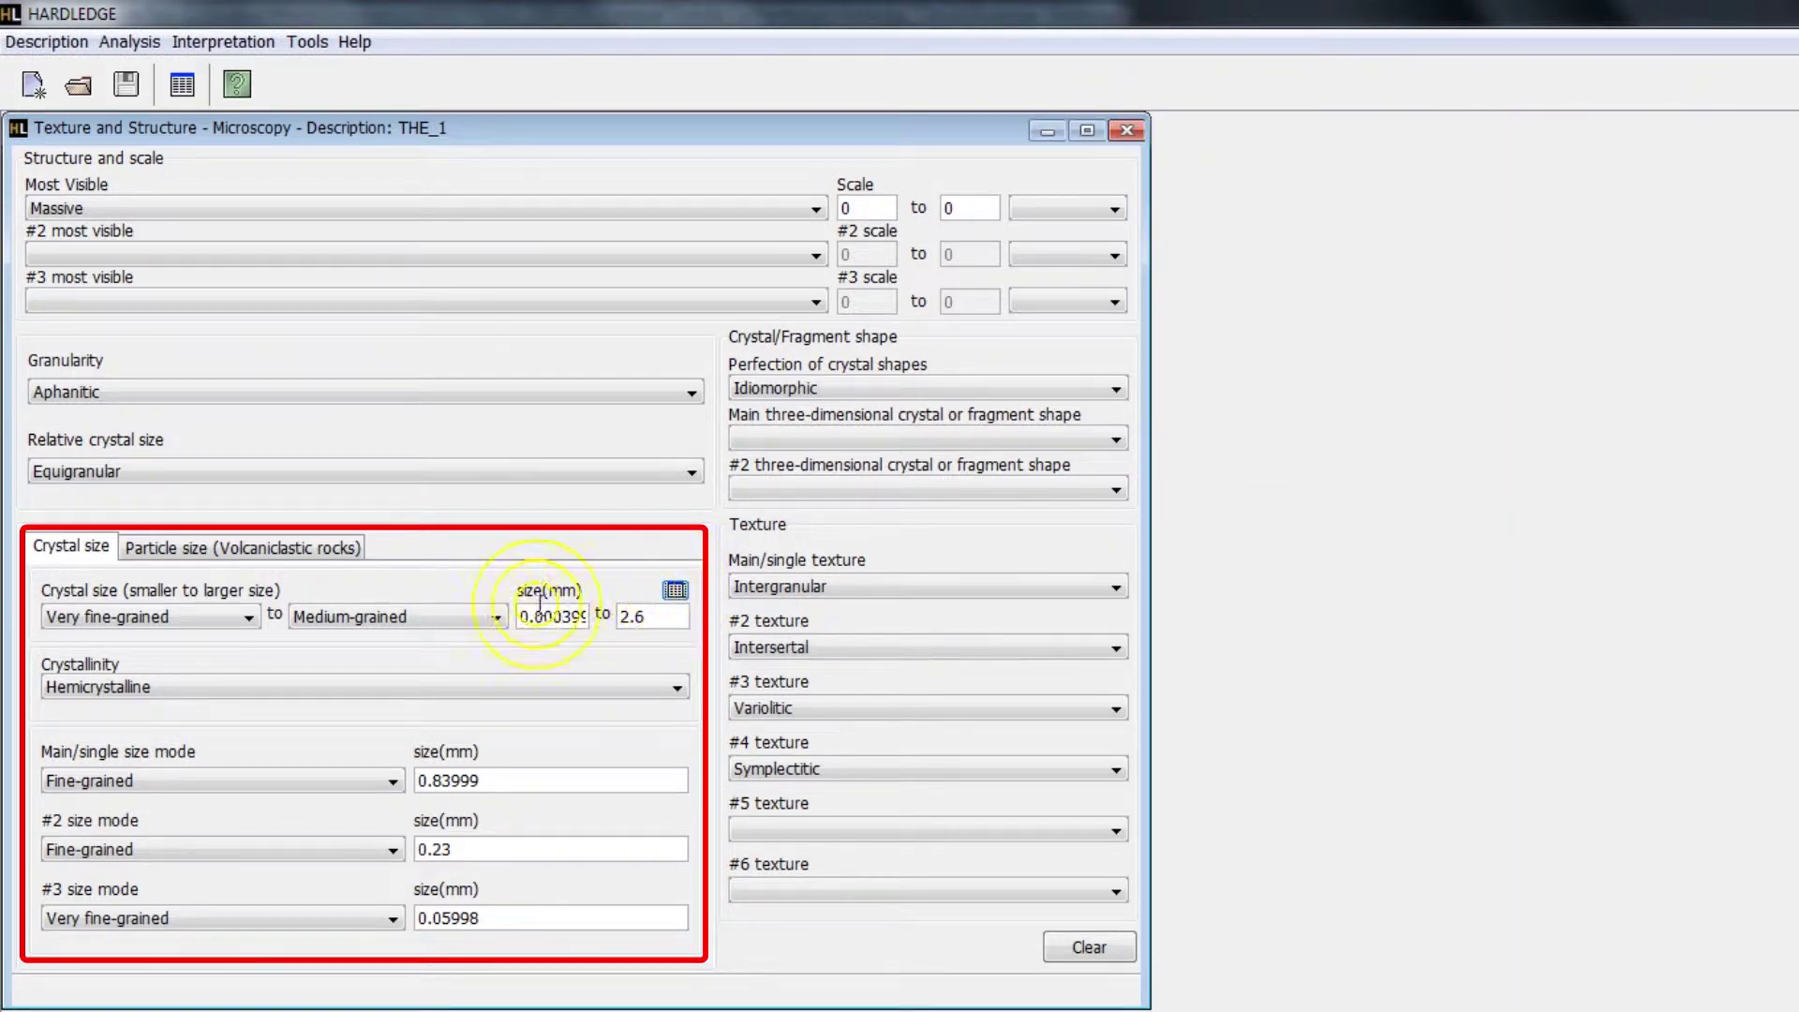
click(451, 618)
click(357, 691)
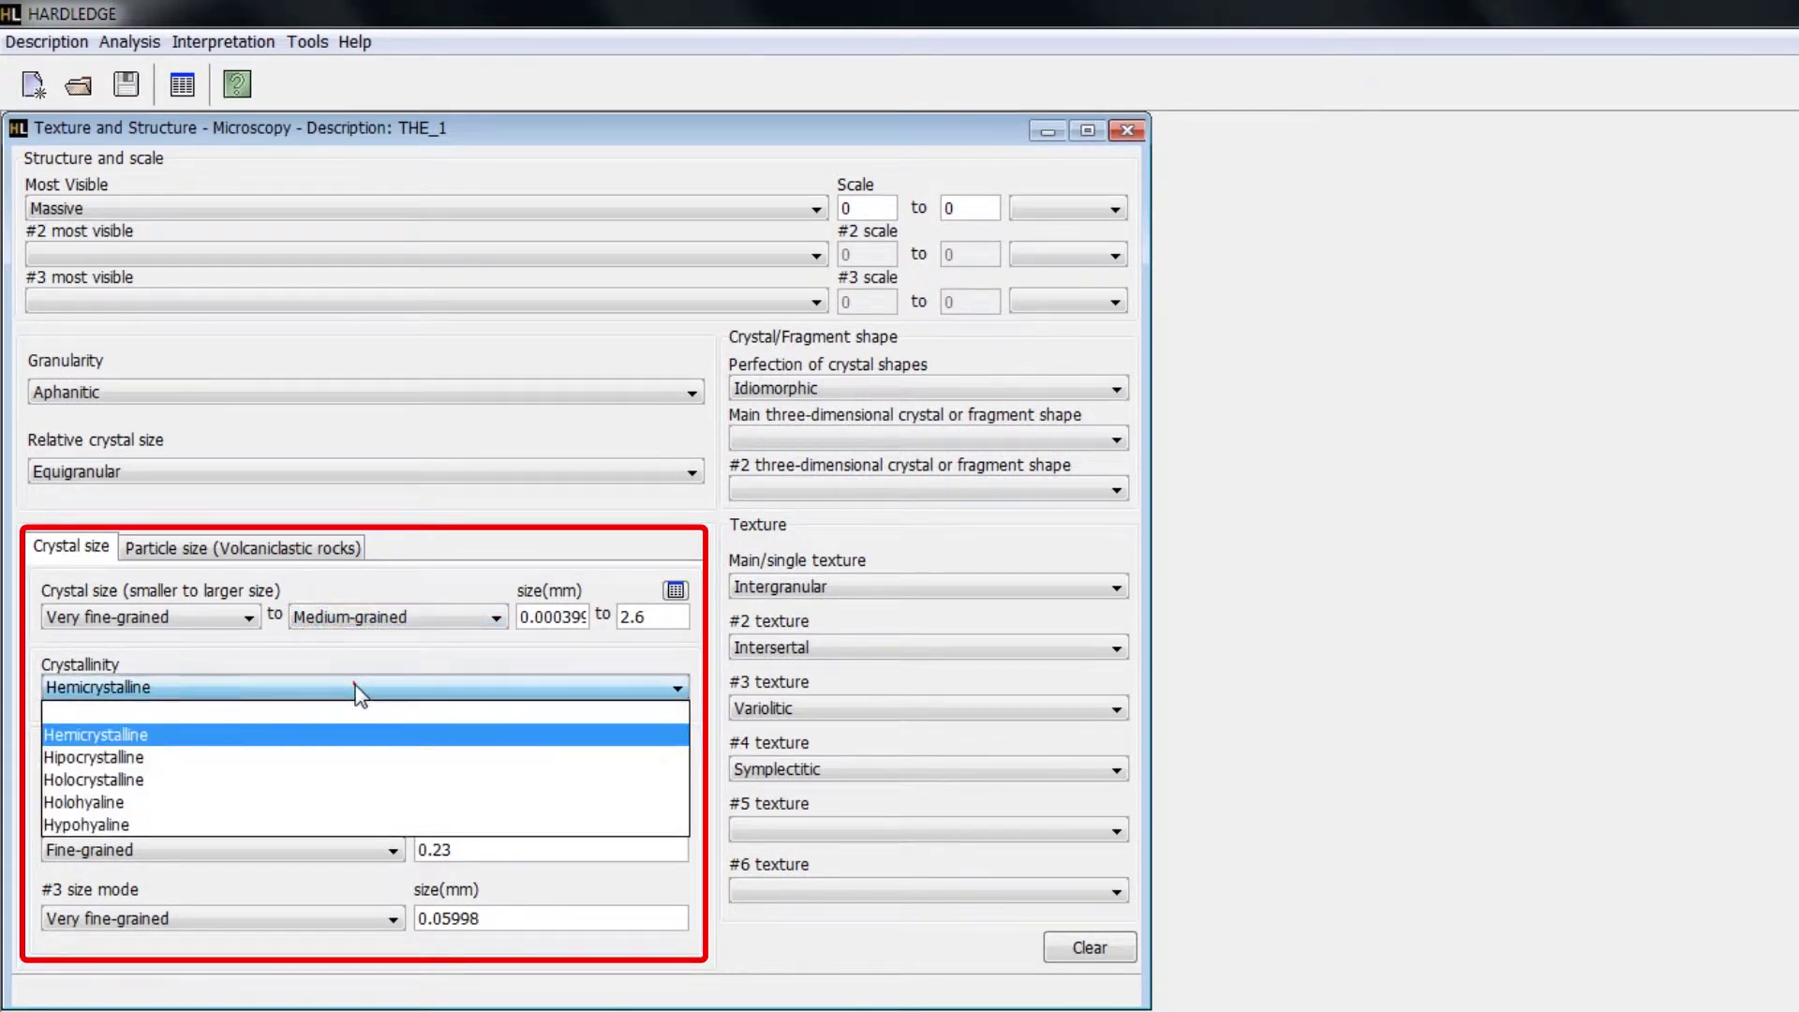
click(359, 690)
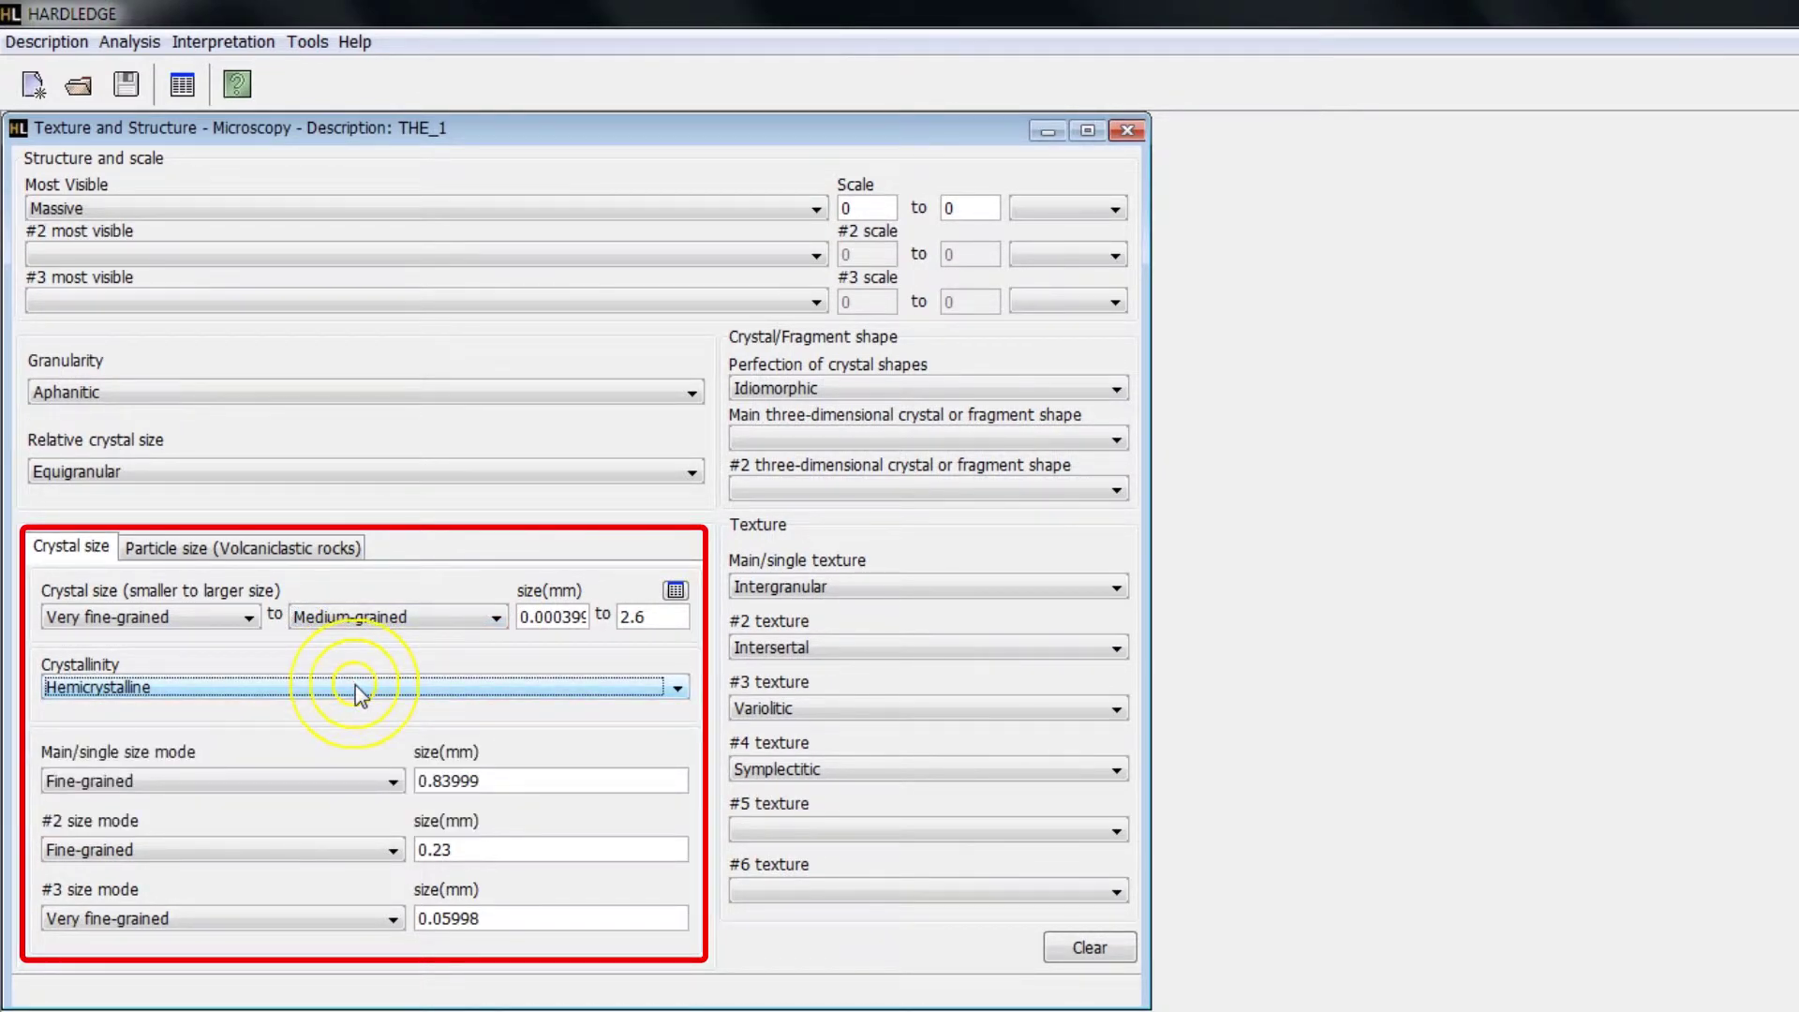
click(291, 785)
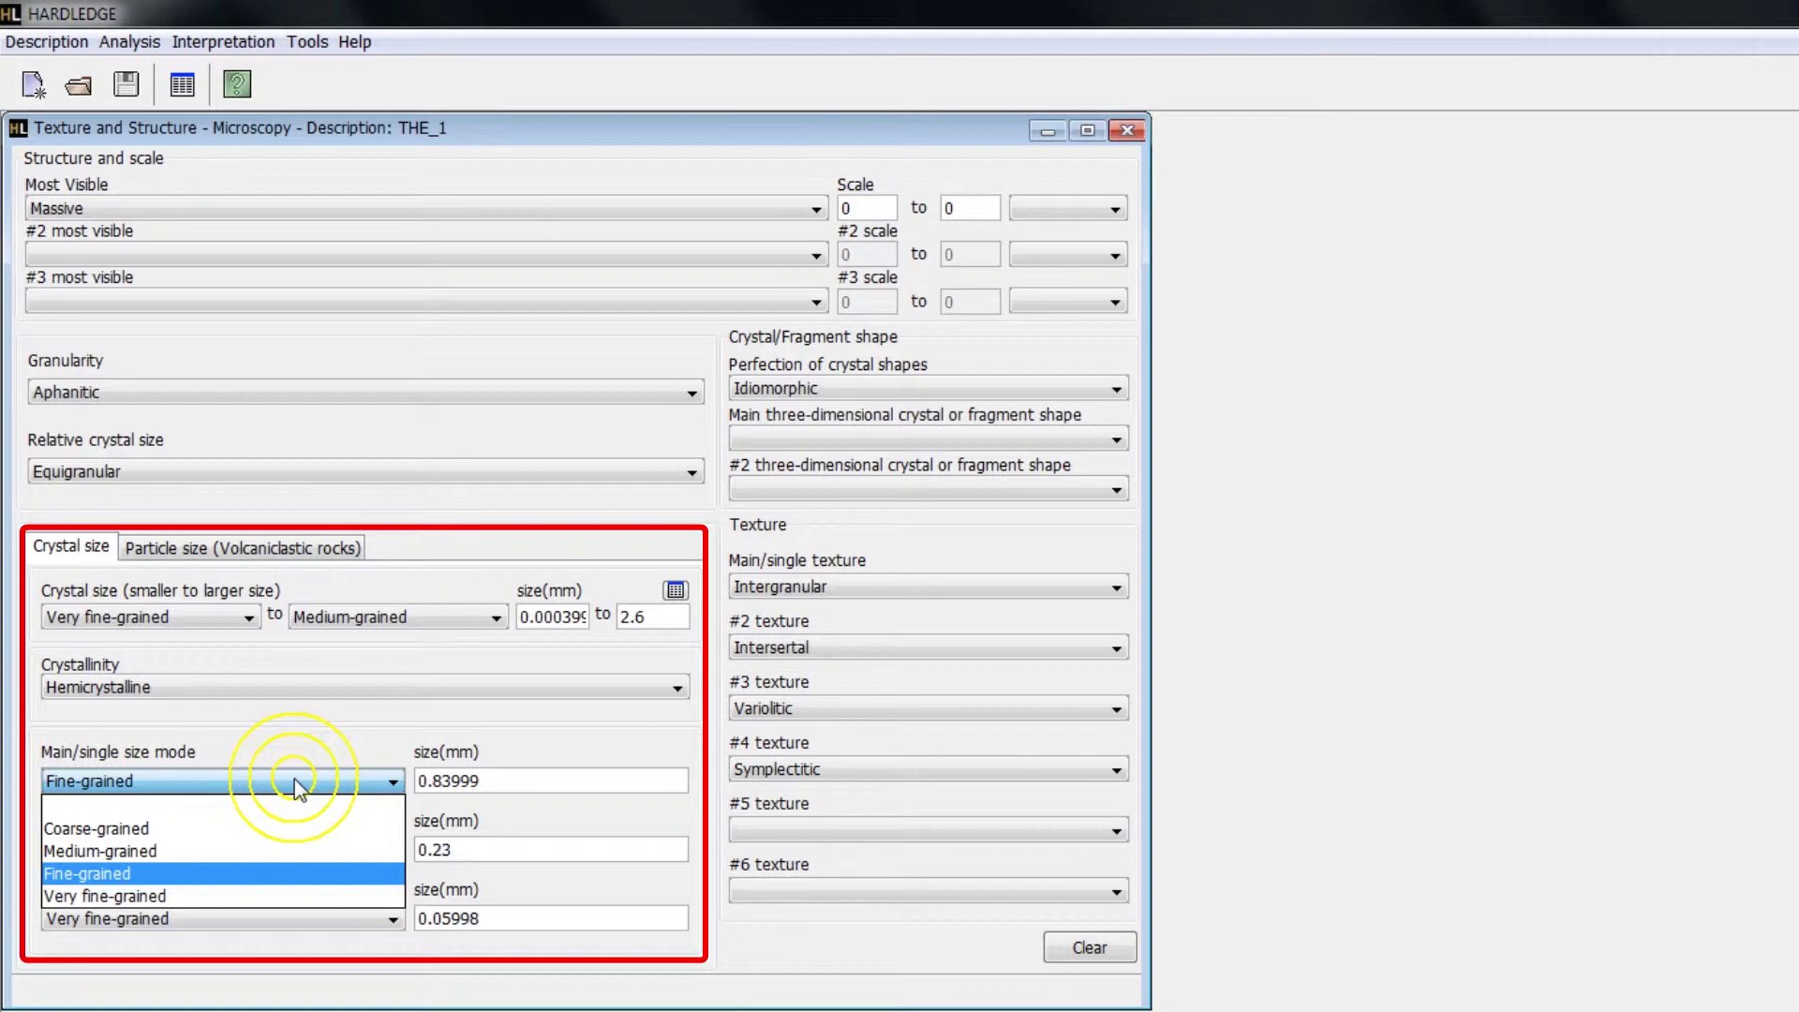
click(295, 780)
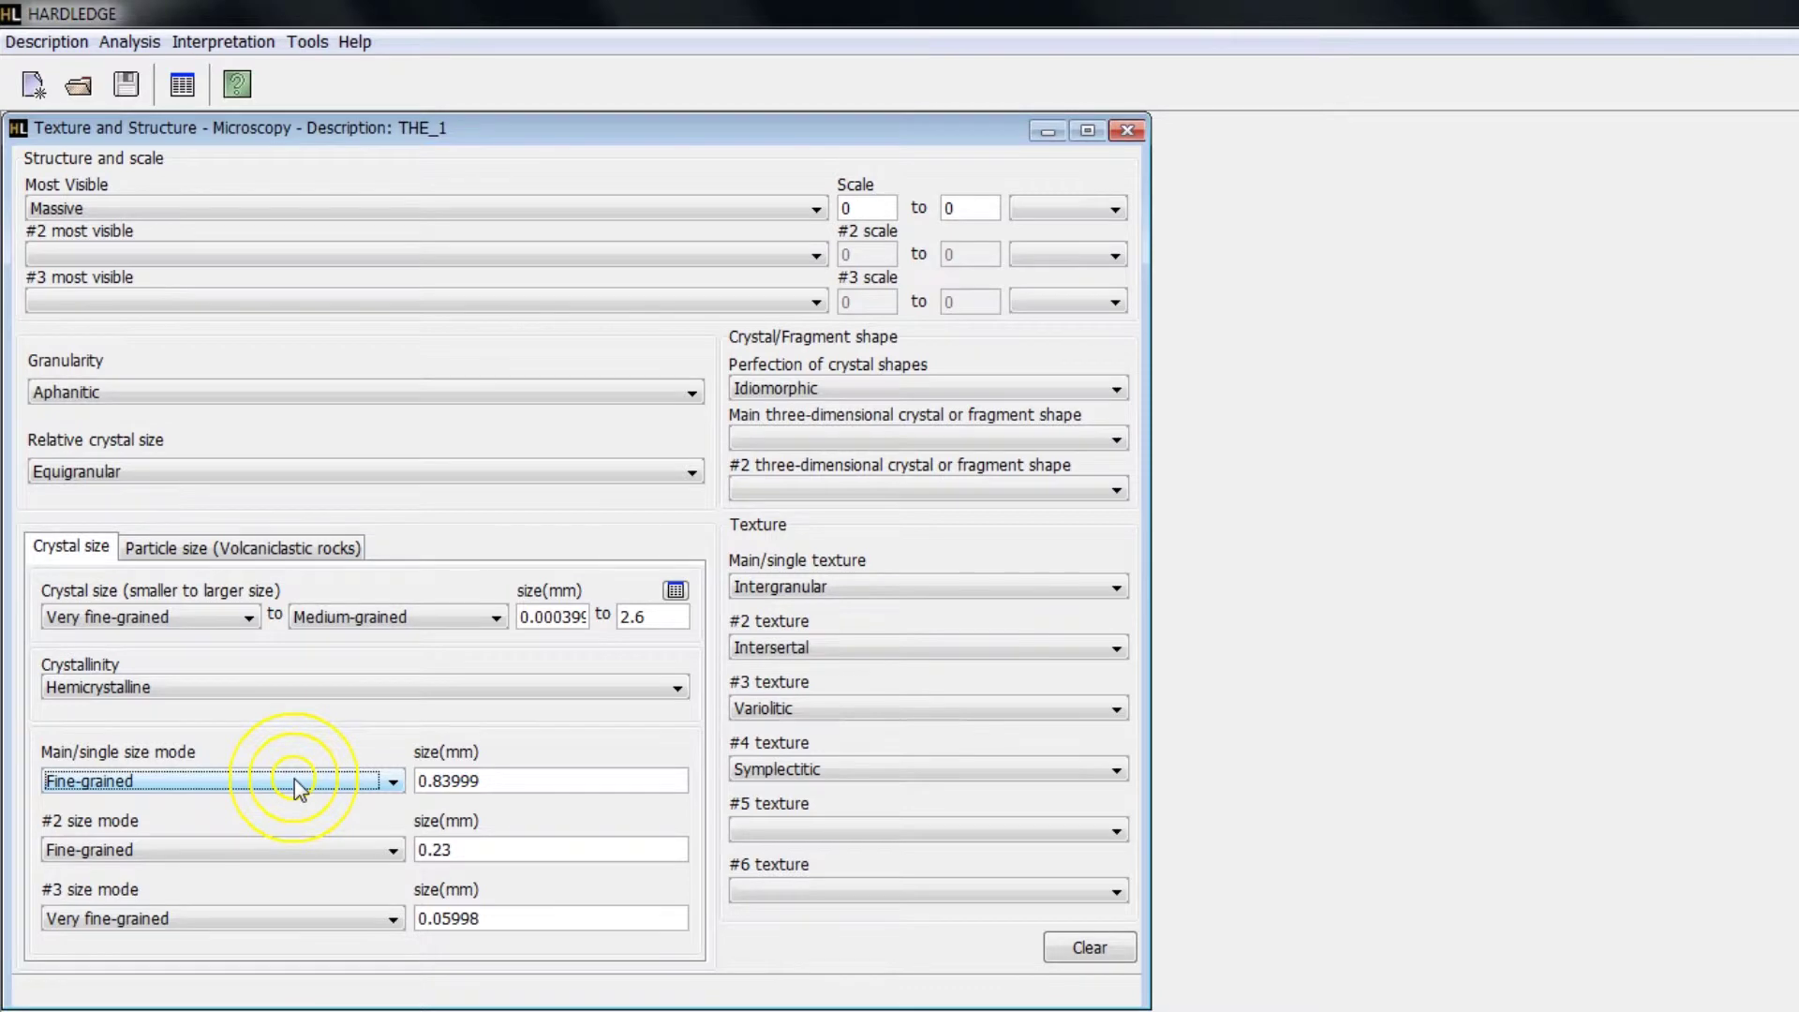
Review the available choices for perfection of crystal shapes and main/single texture in the microscopy form.
click(1090, 390)
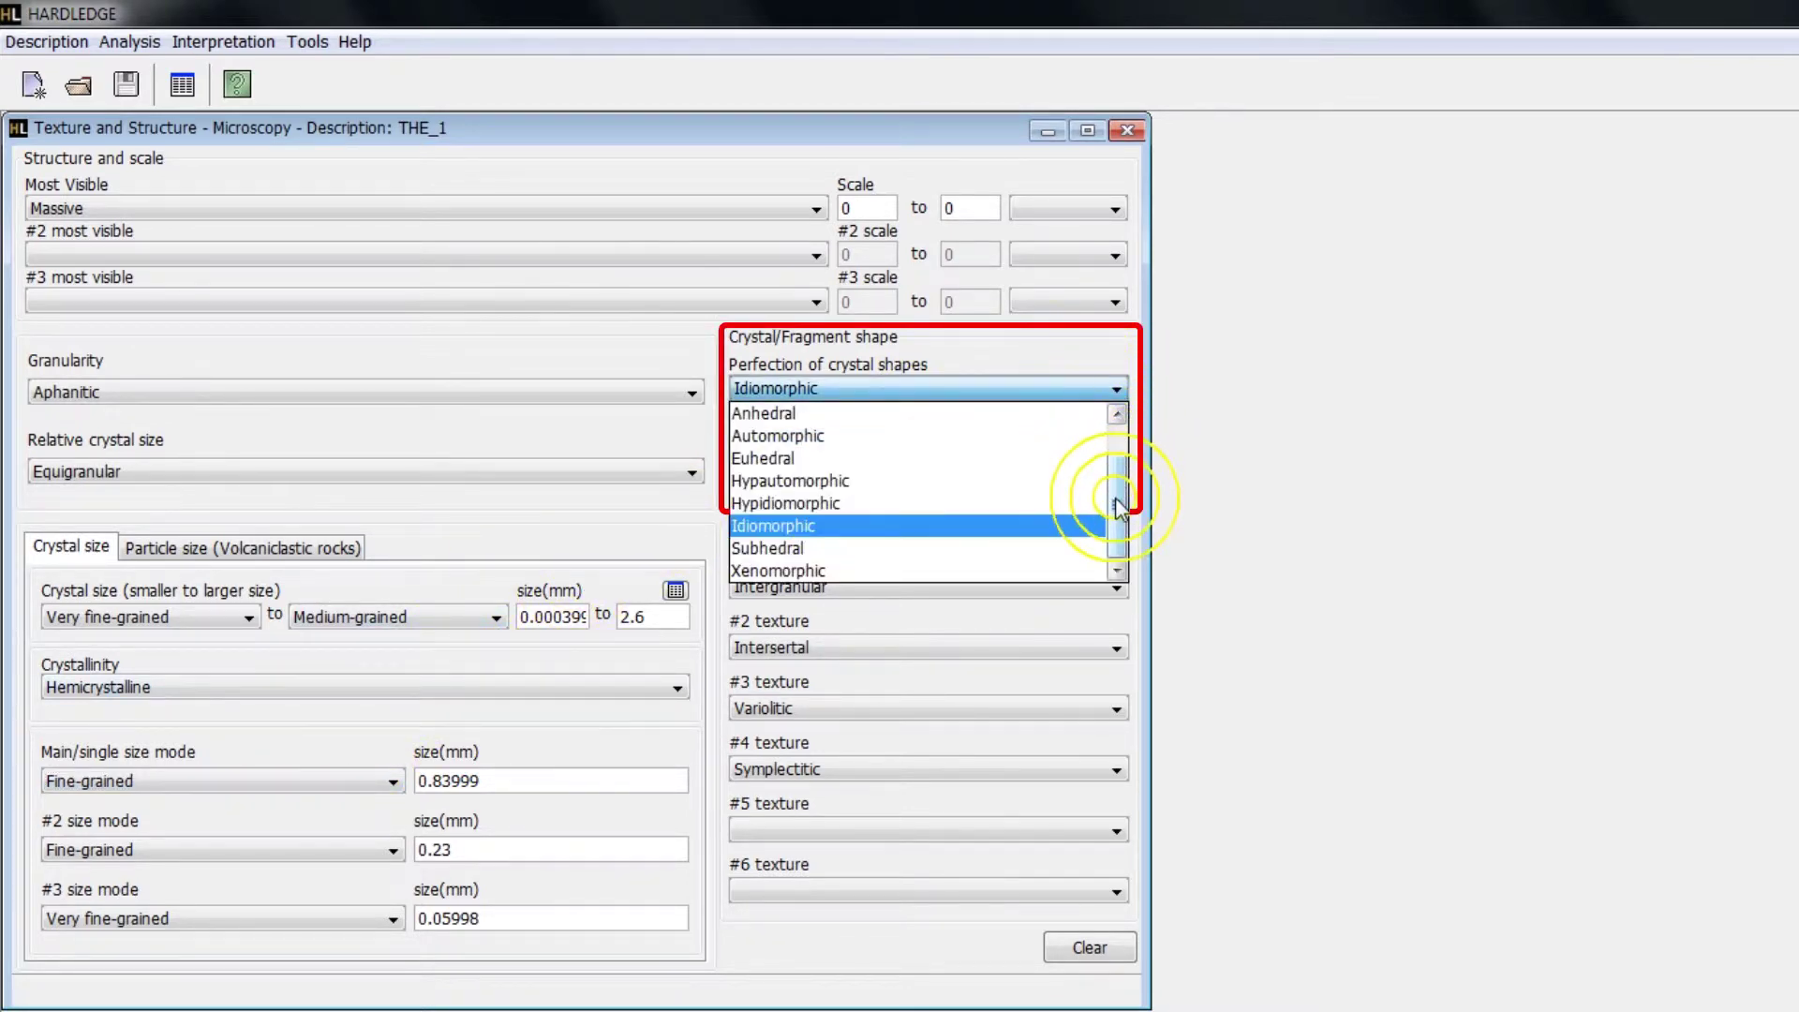
drag(1120, 505, 1101, 405)
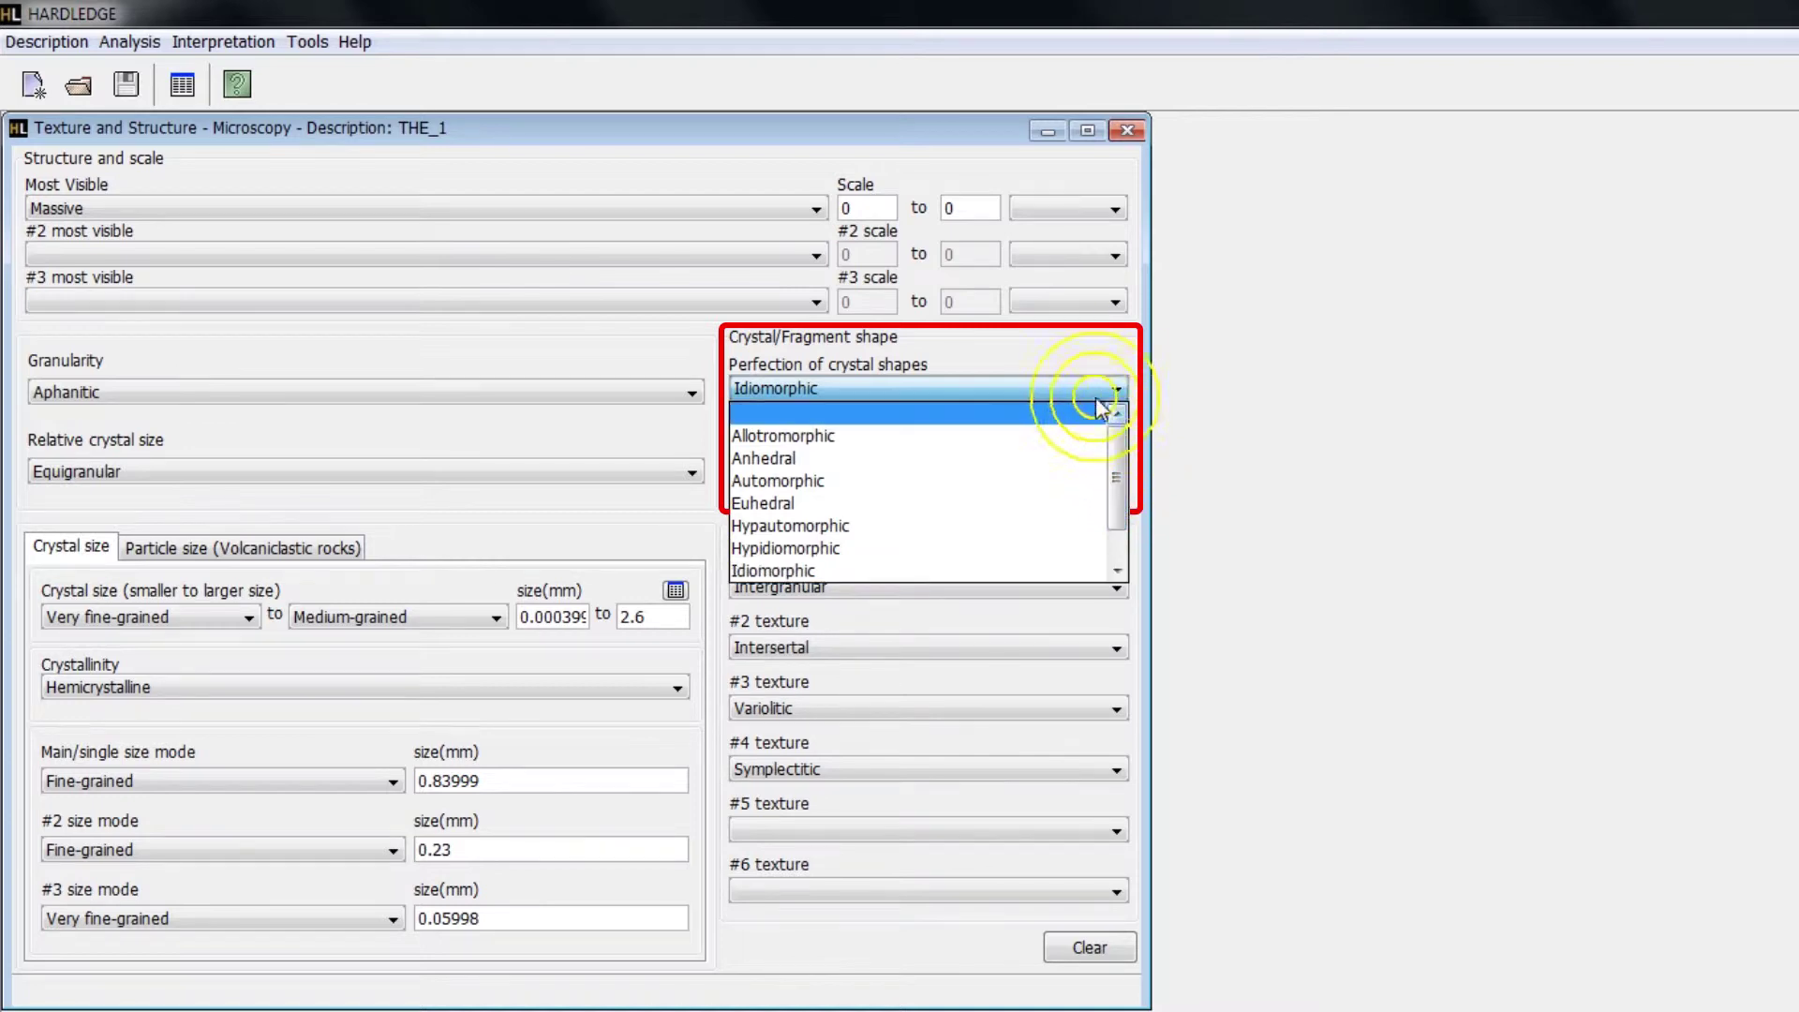
click(1043, 388)
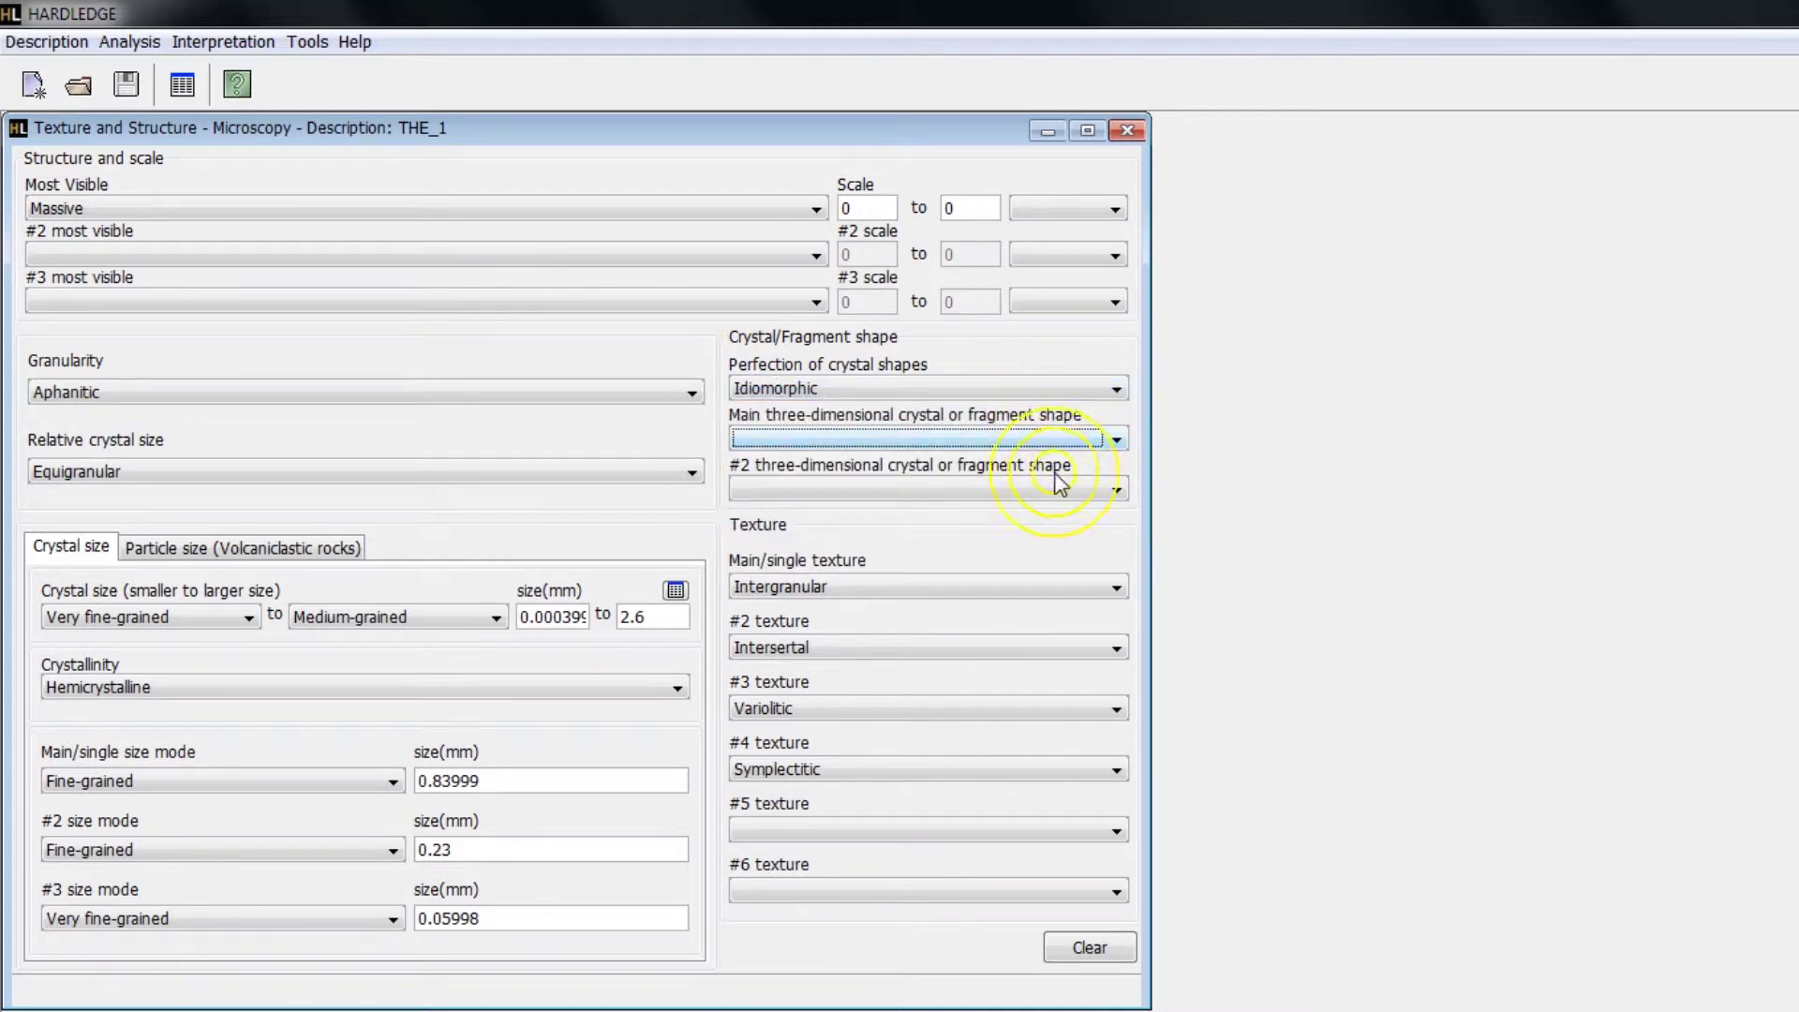
click(1048, 583)
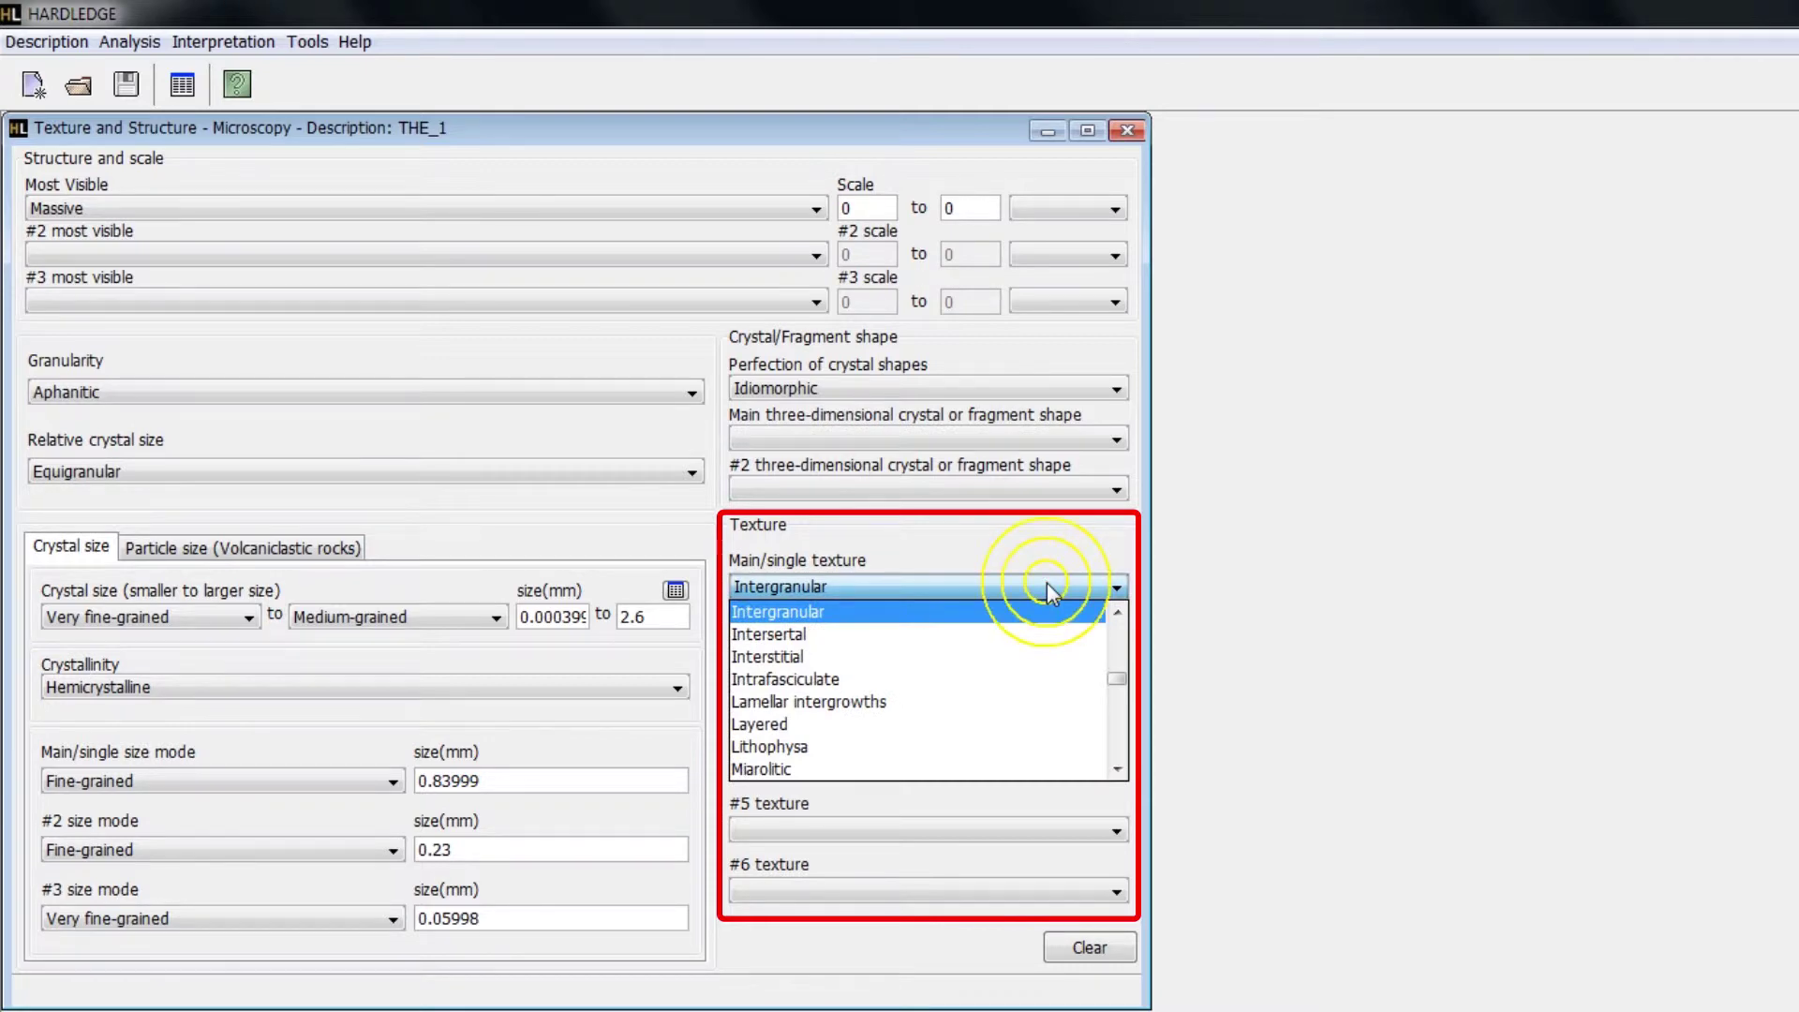
click(1048, 586)
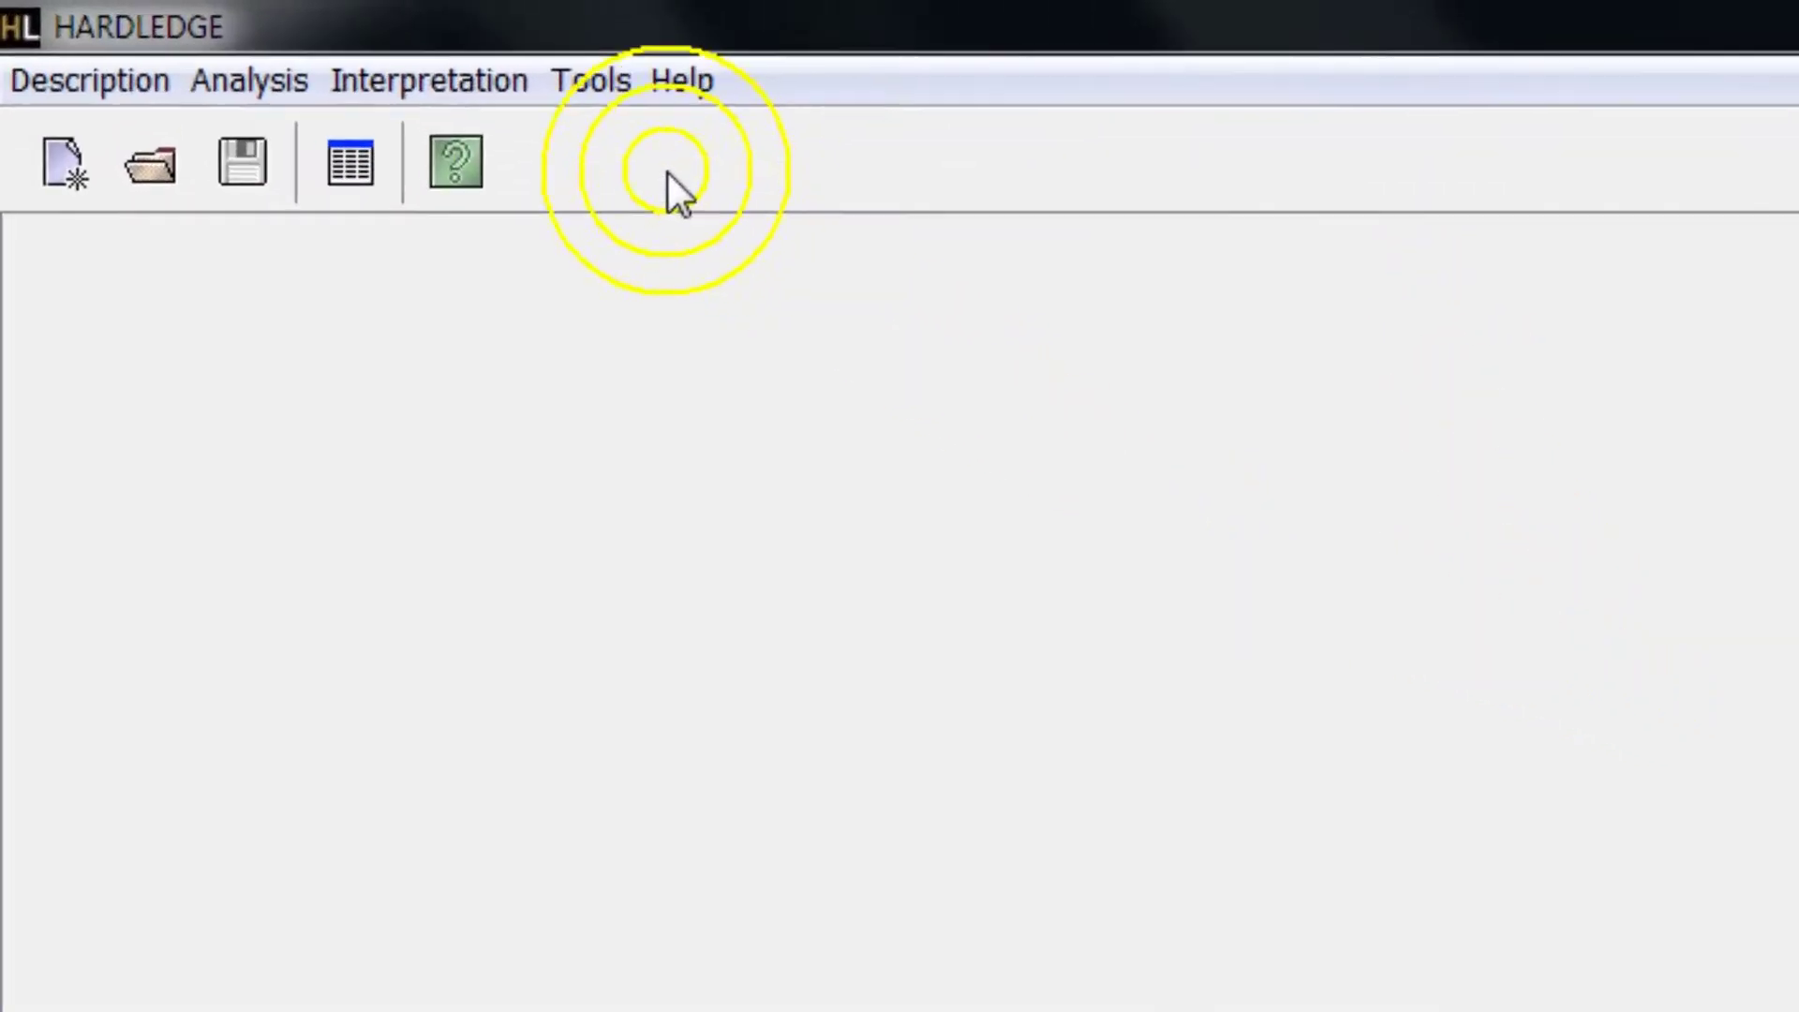
Open the Macroscopic Description form for THE_1 and browse the choices for its most visible structure.
click(137, 39)
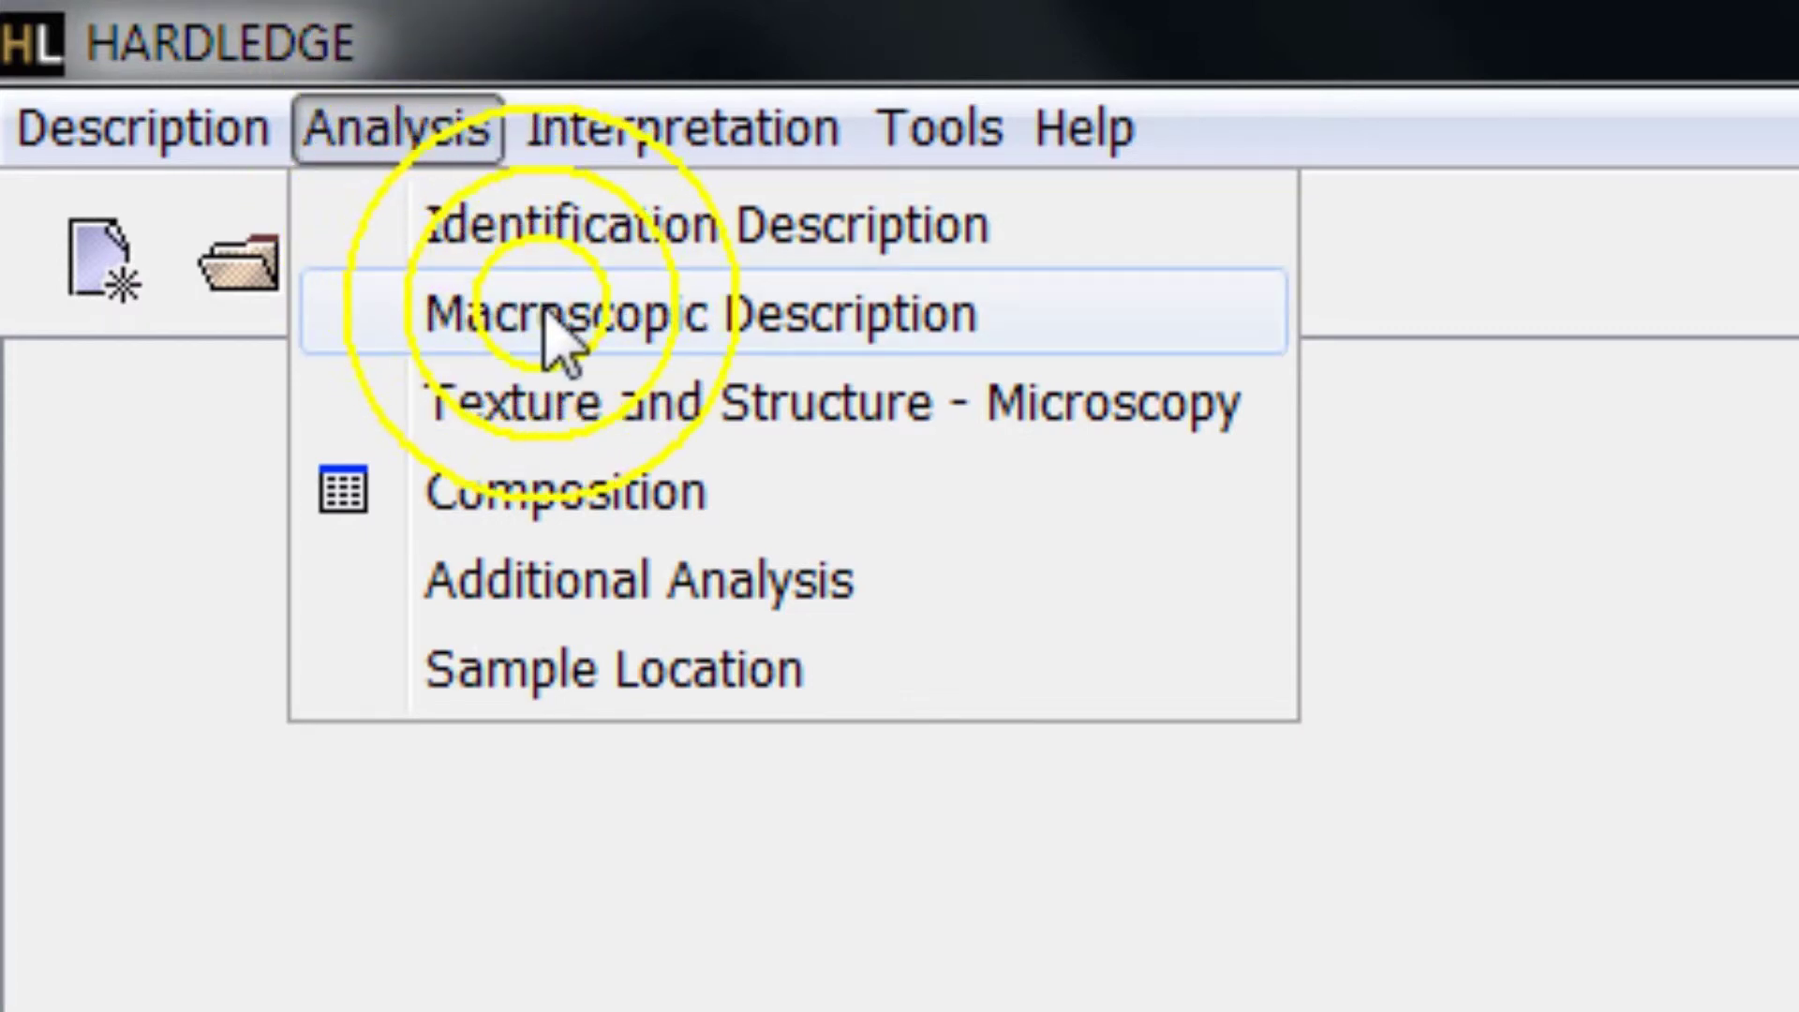
click(1176, 328)
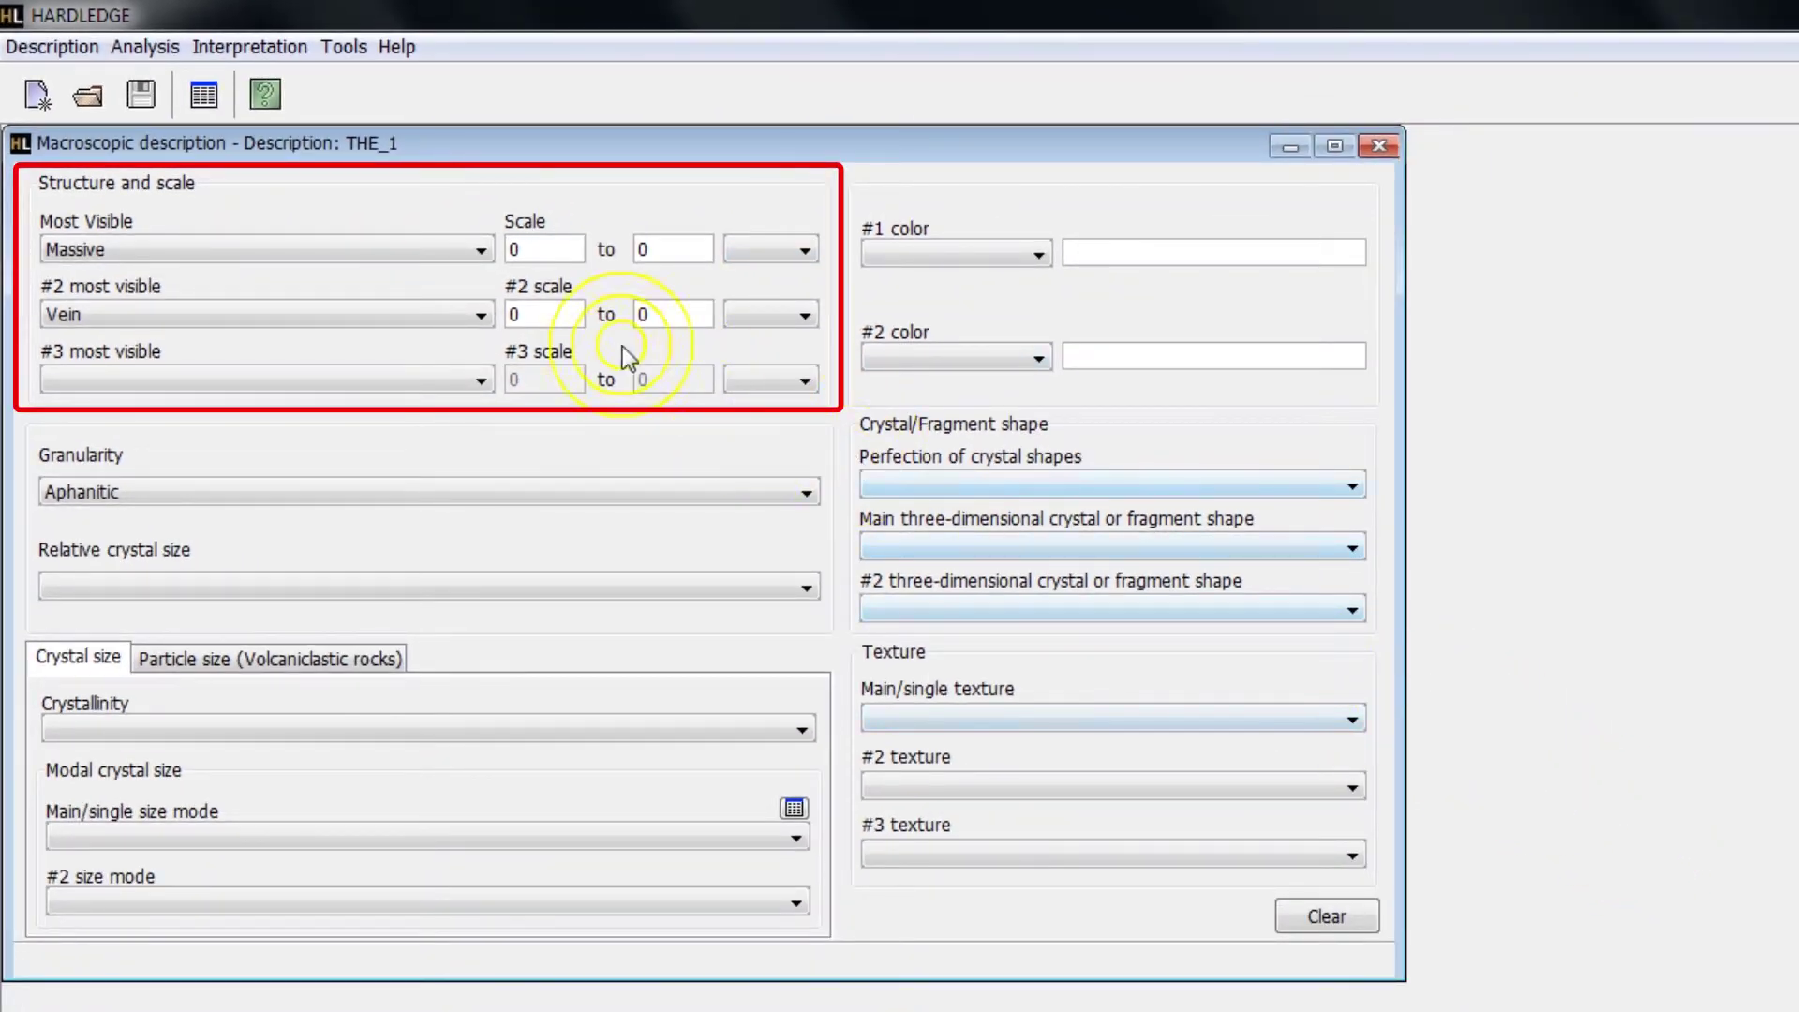
click(426, 245)
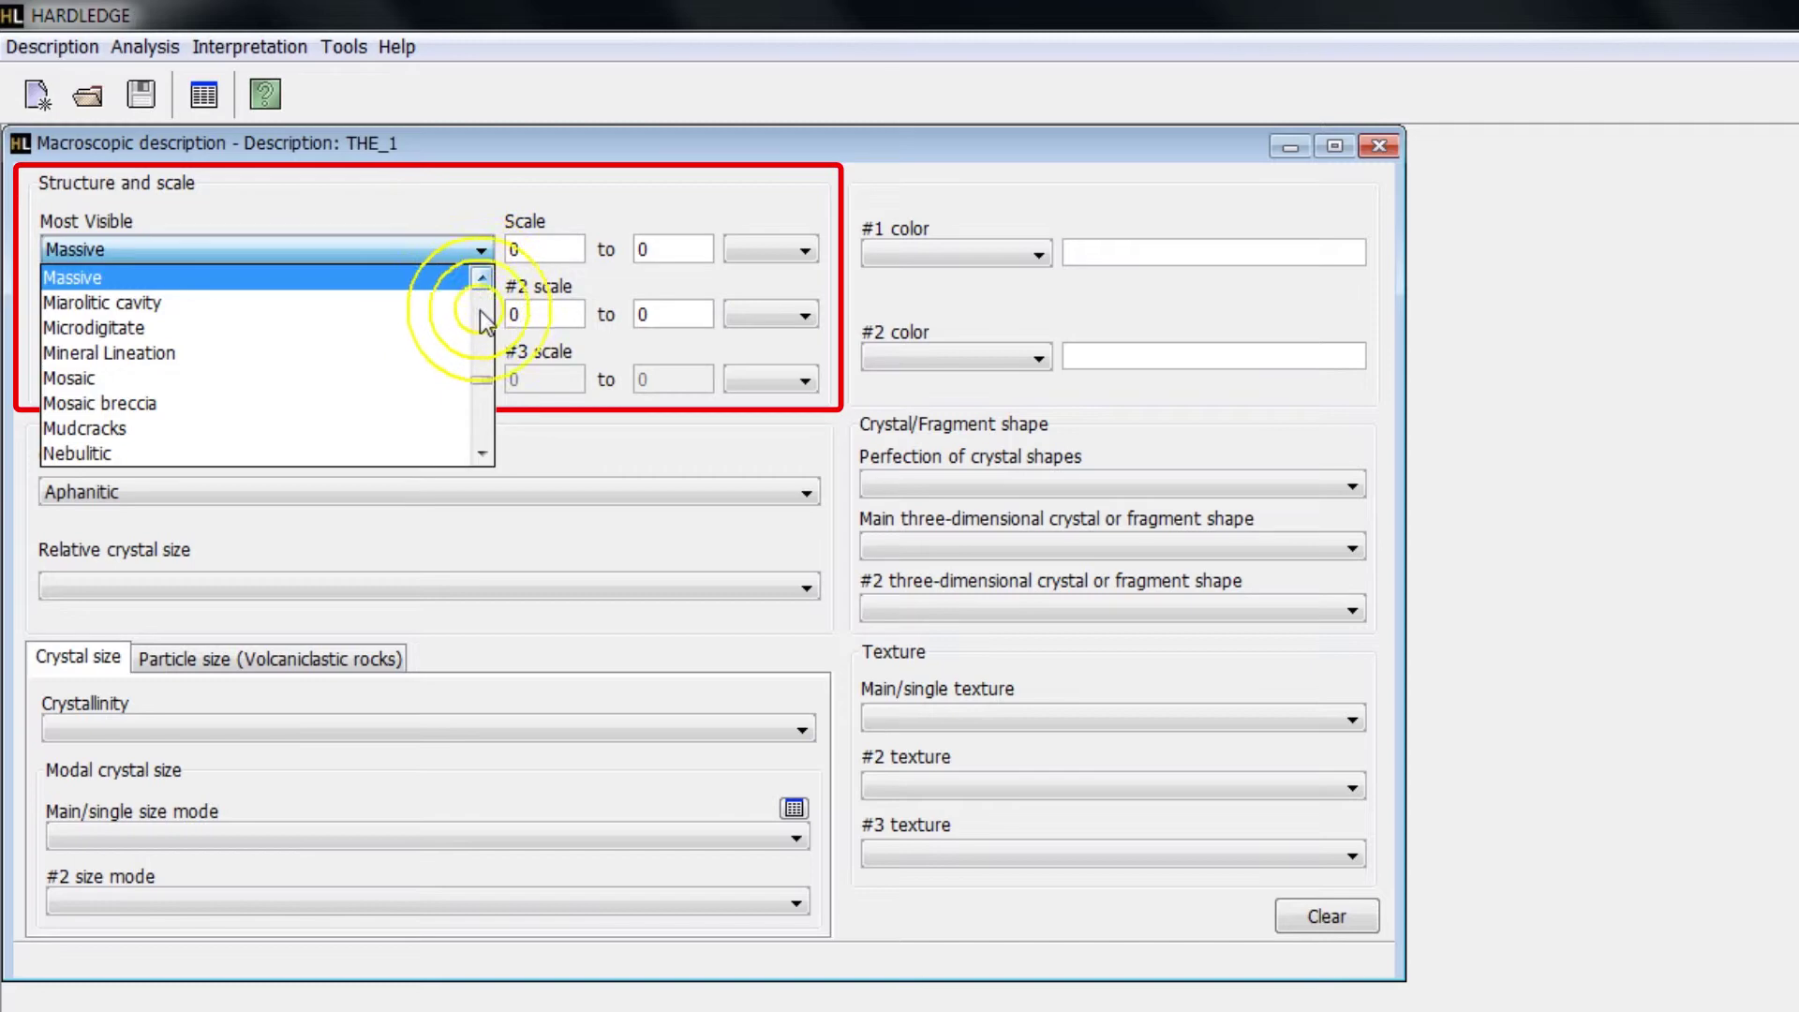
drag(487, 384, 473, 241)
click(481, 247)
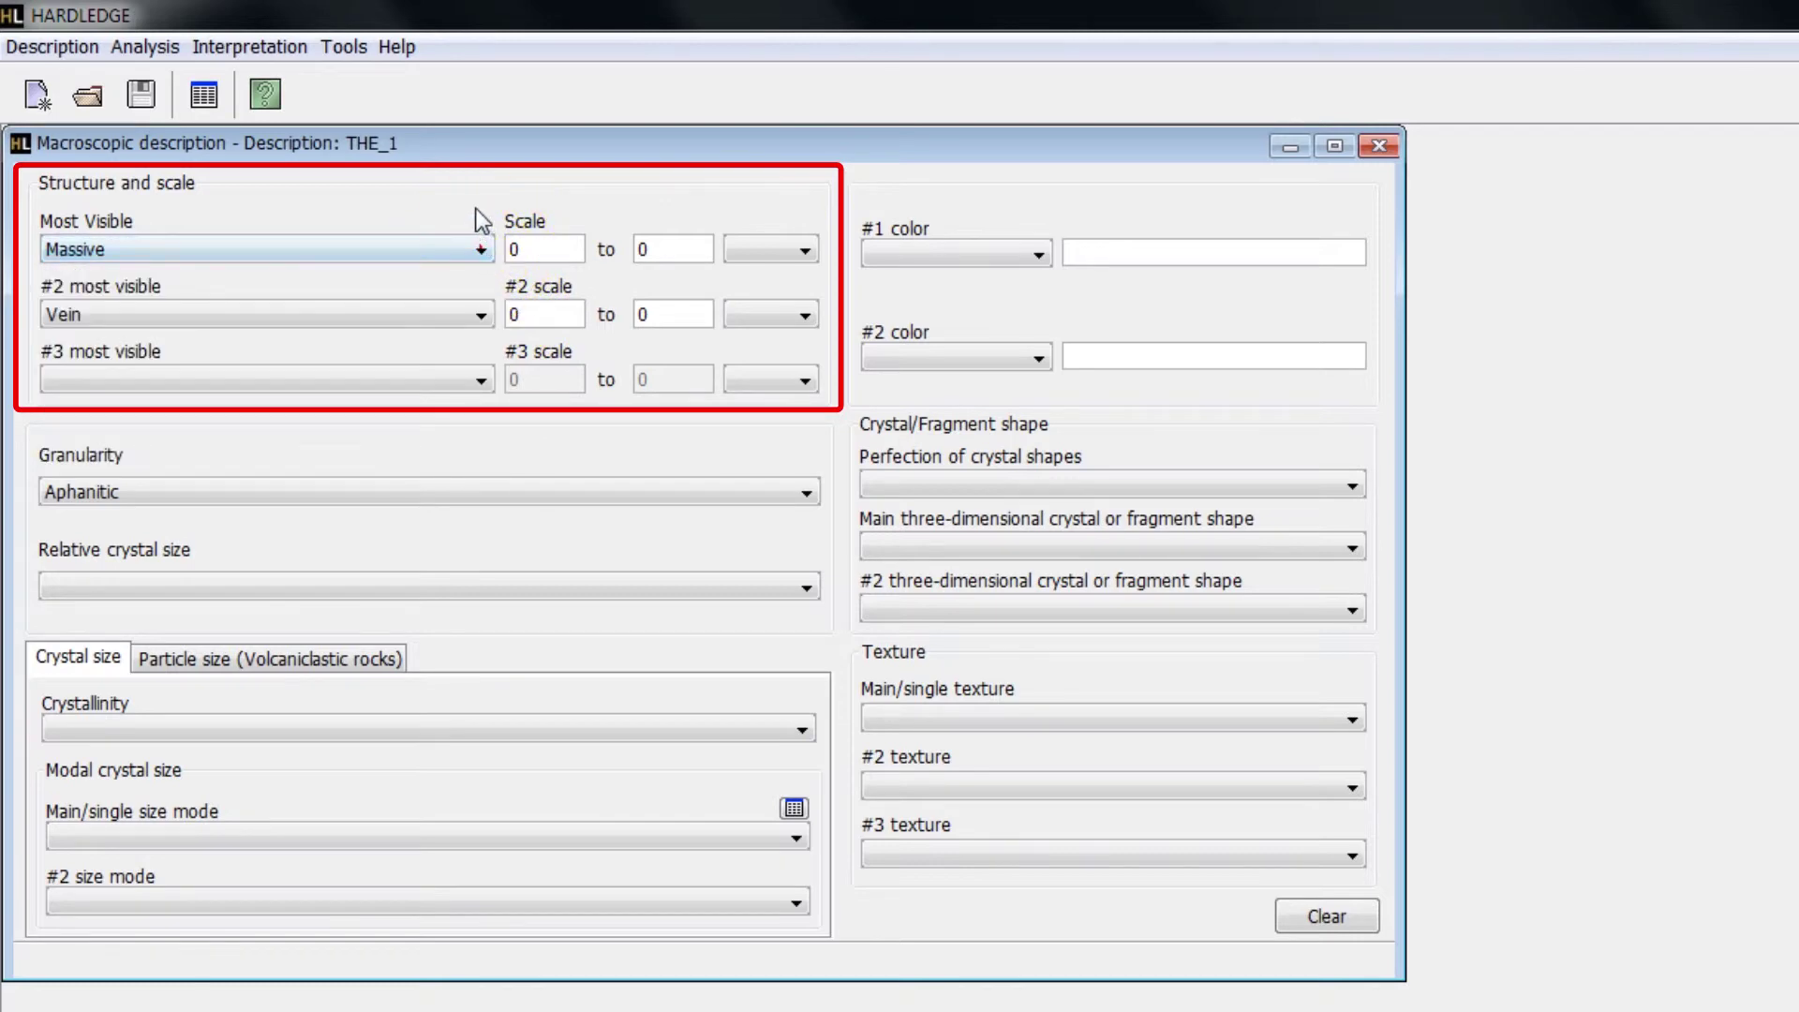
Review the scale unit choices for the most visible structure in the macroscopic description.
click(704, 245)
click(762, 252)
click(762, 251)
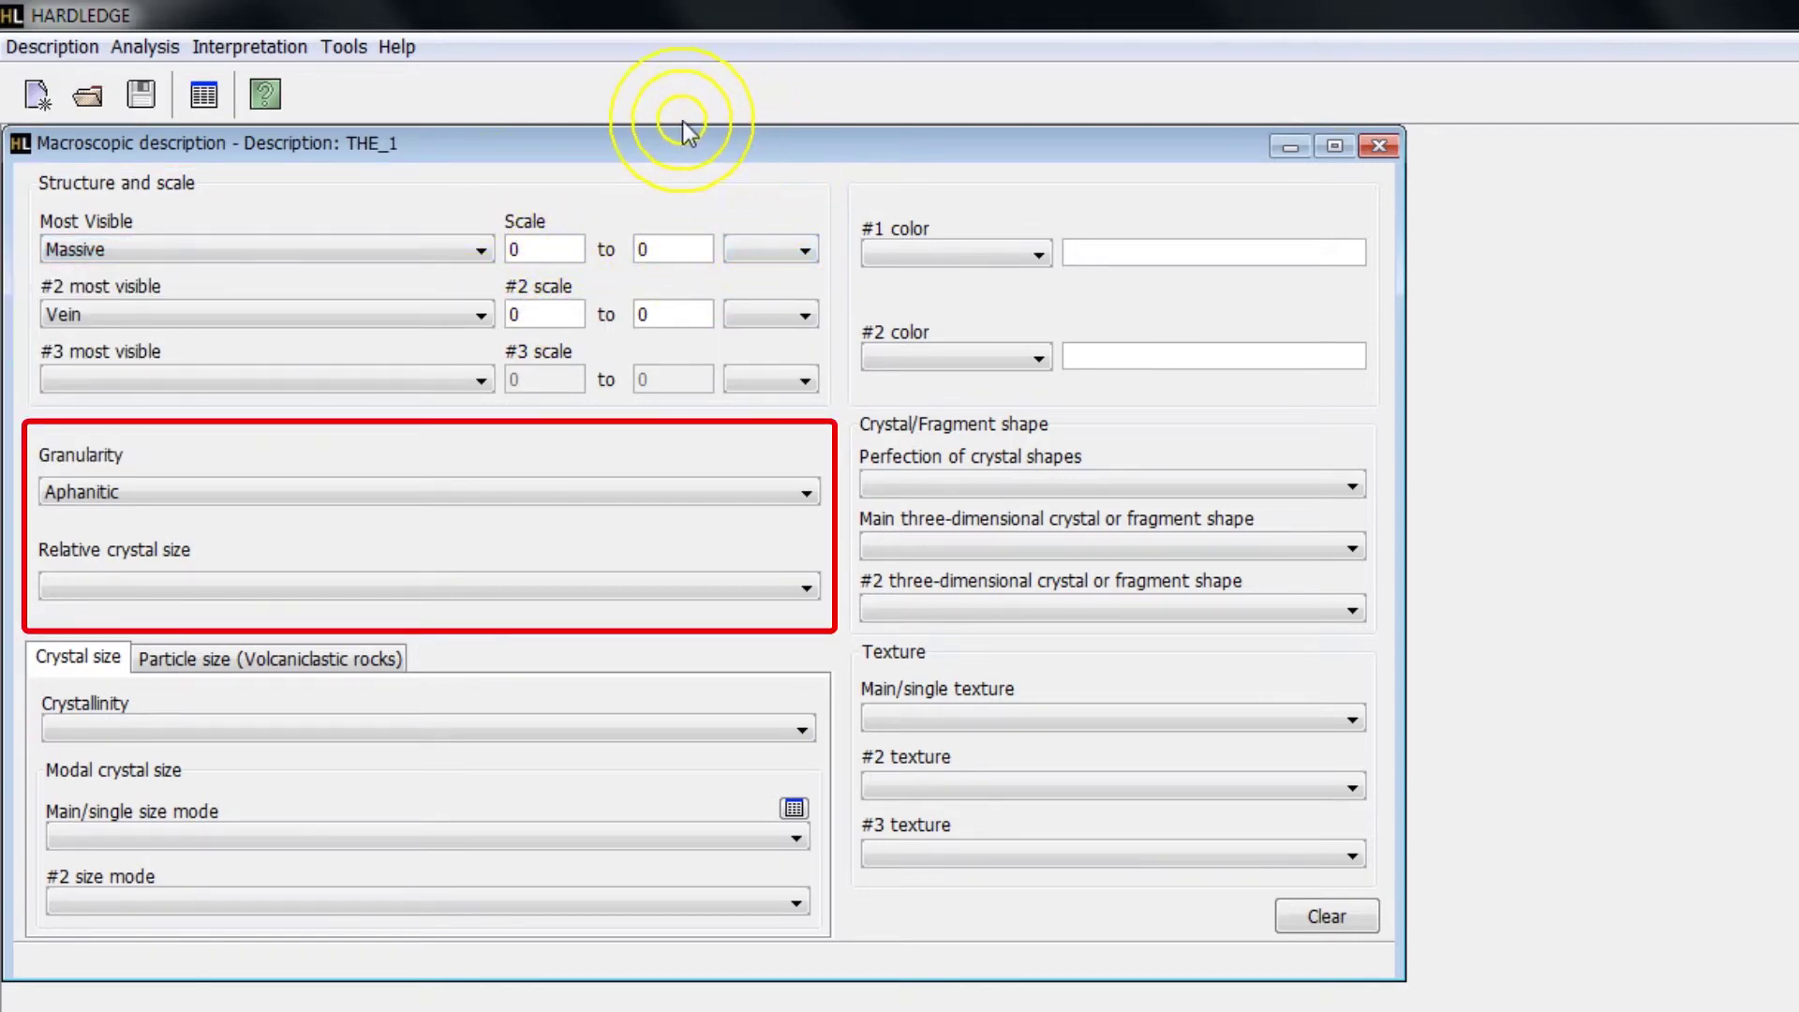
Review the available choices for granularity and relative crystal size in the macroscopic description.
click(391, 491)
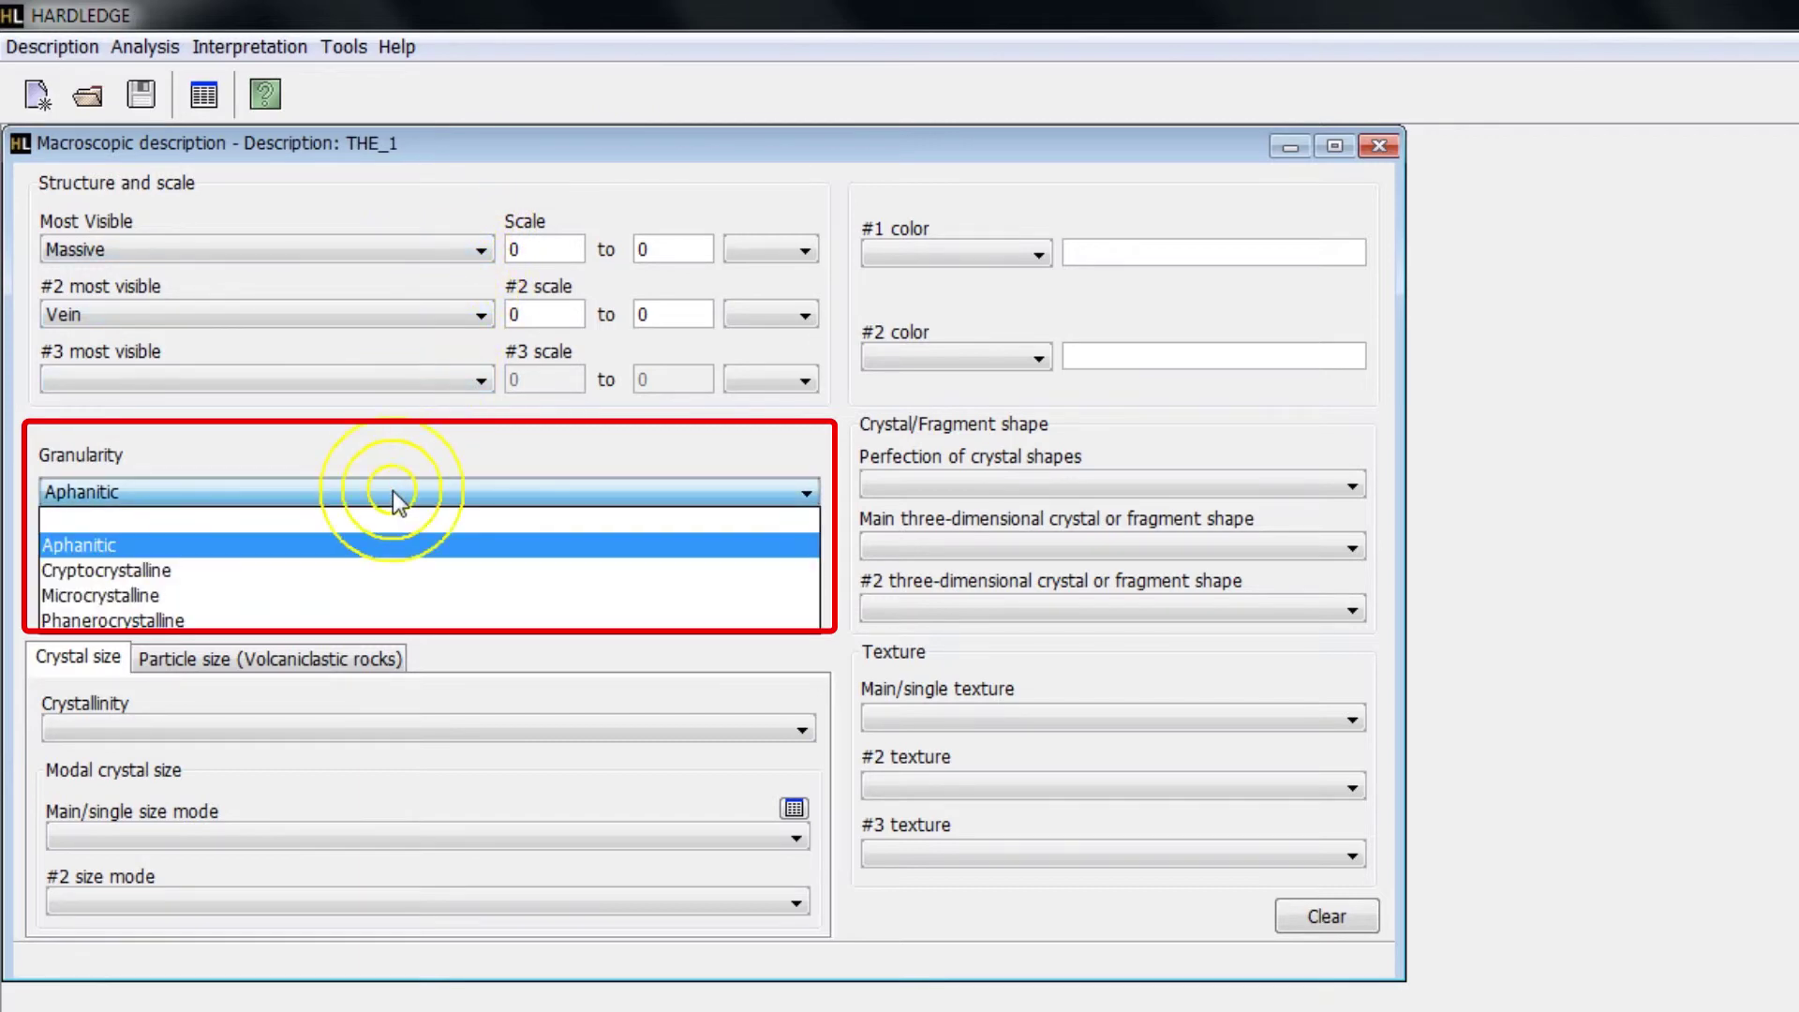
click(391, 491)
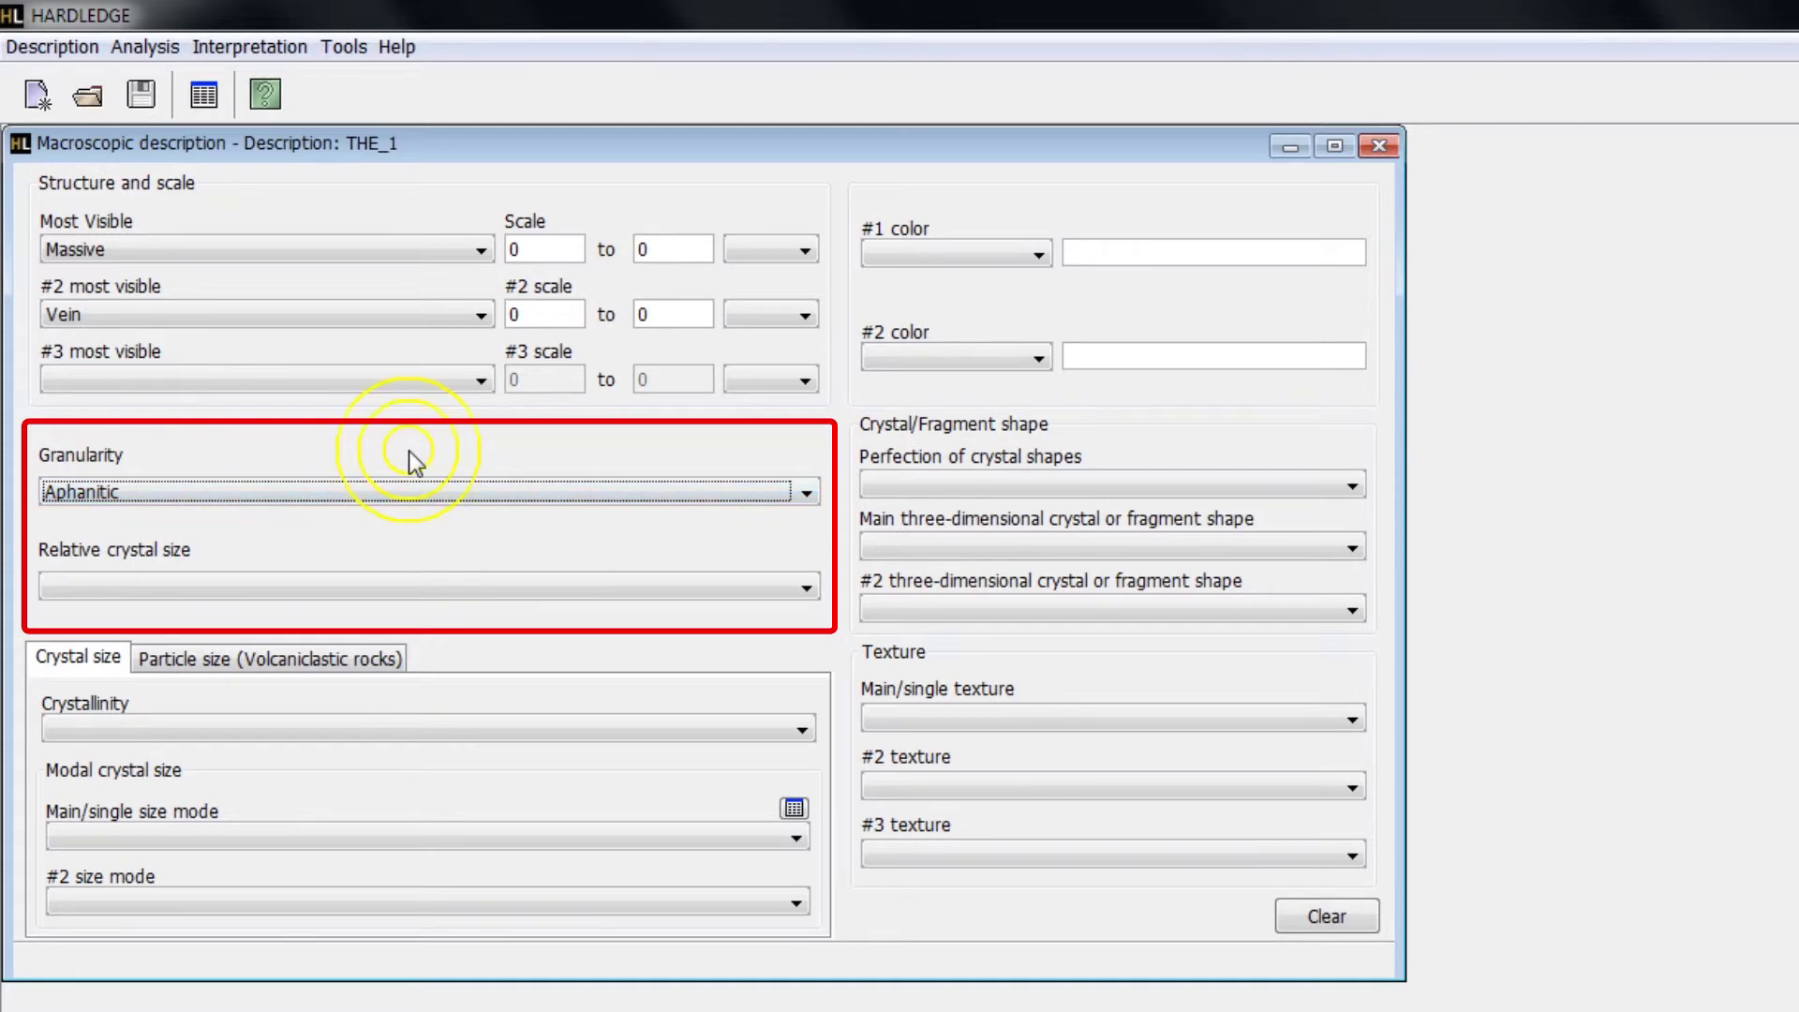
click(385, 588)
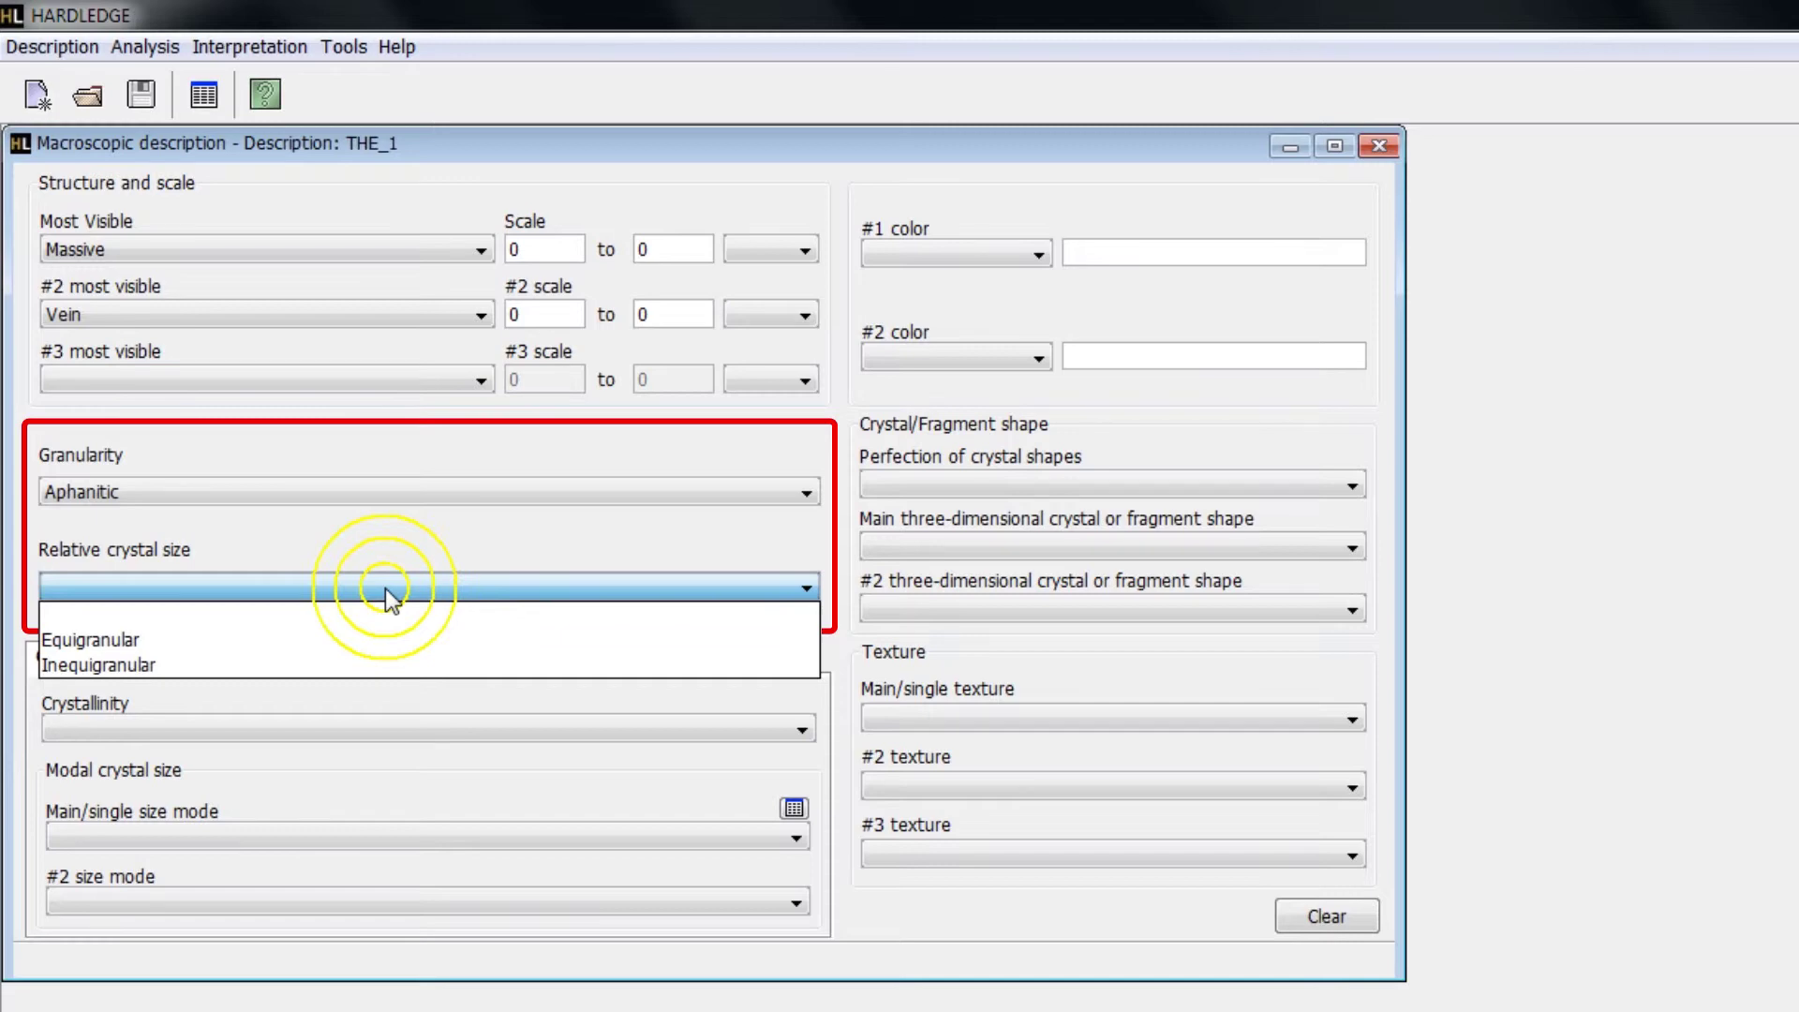
click(385, 588)
Review the crystallinity and main/single size mode choices for crystal size in the macroscopic description.
click(402, 722)
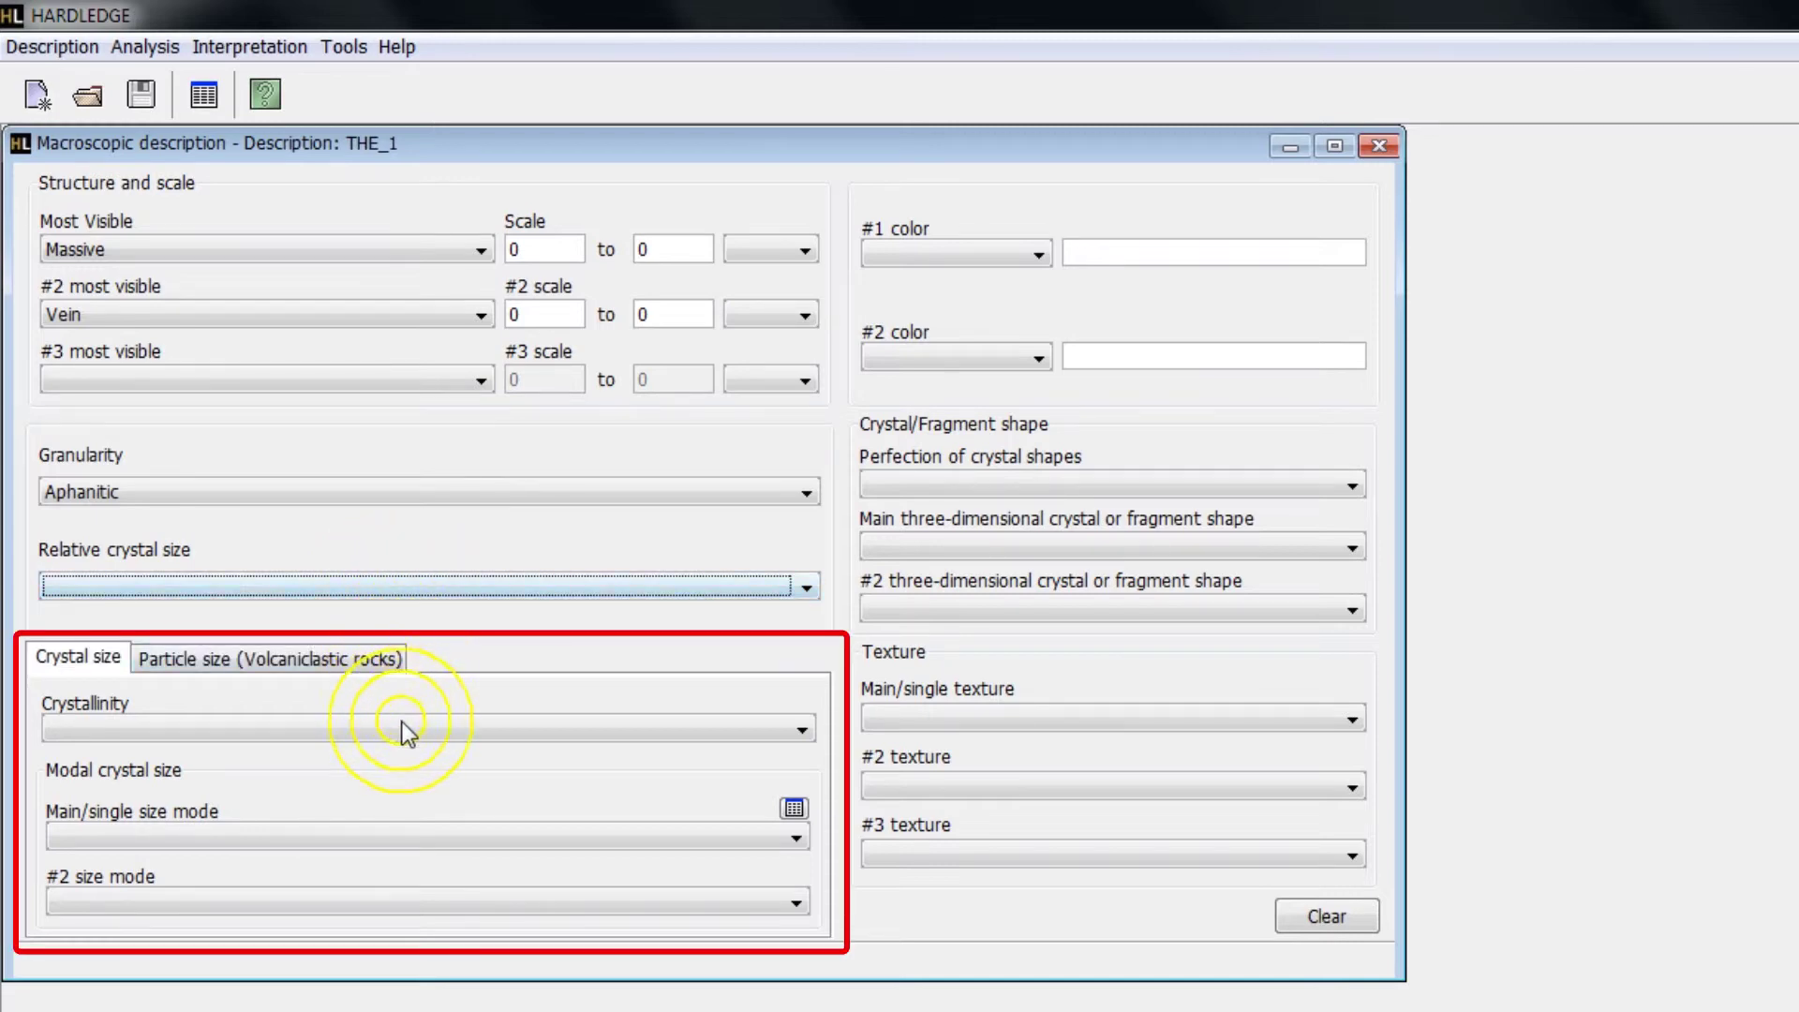
click(403, 727)
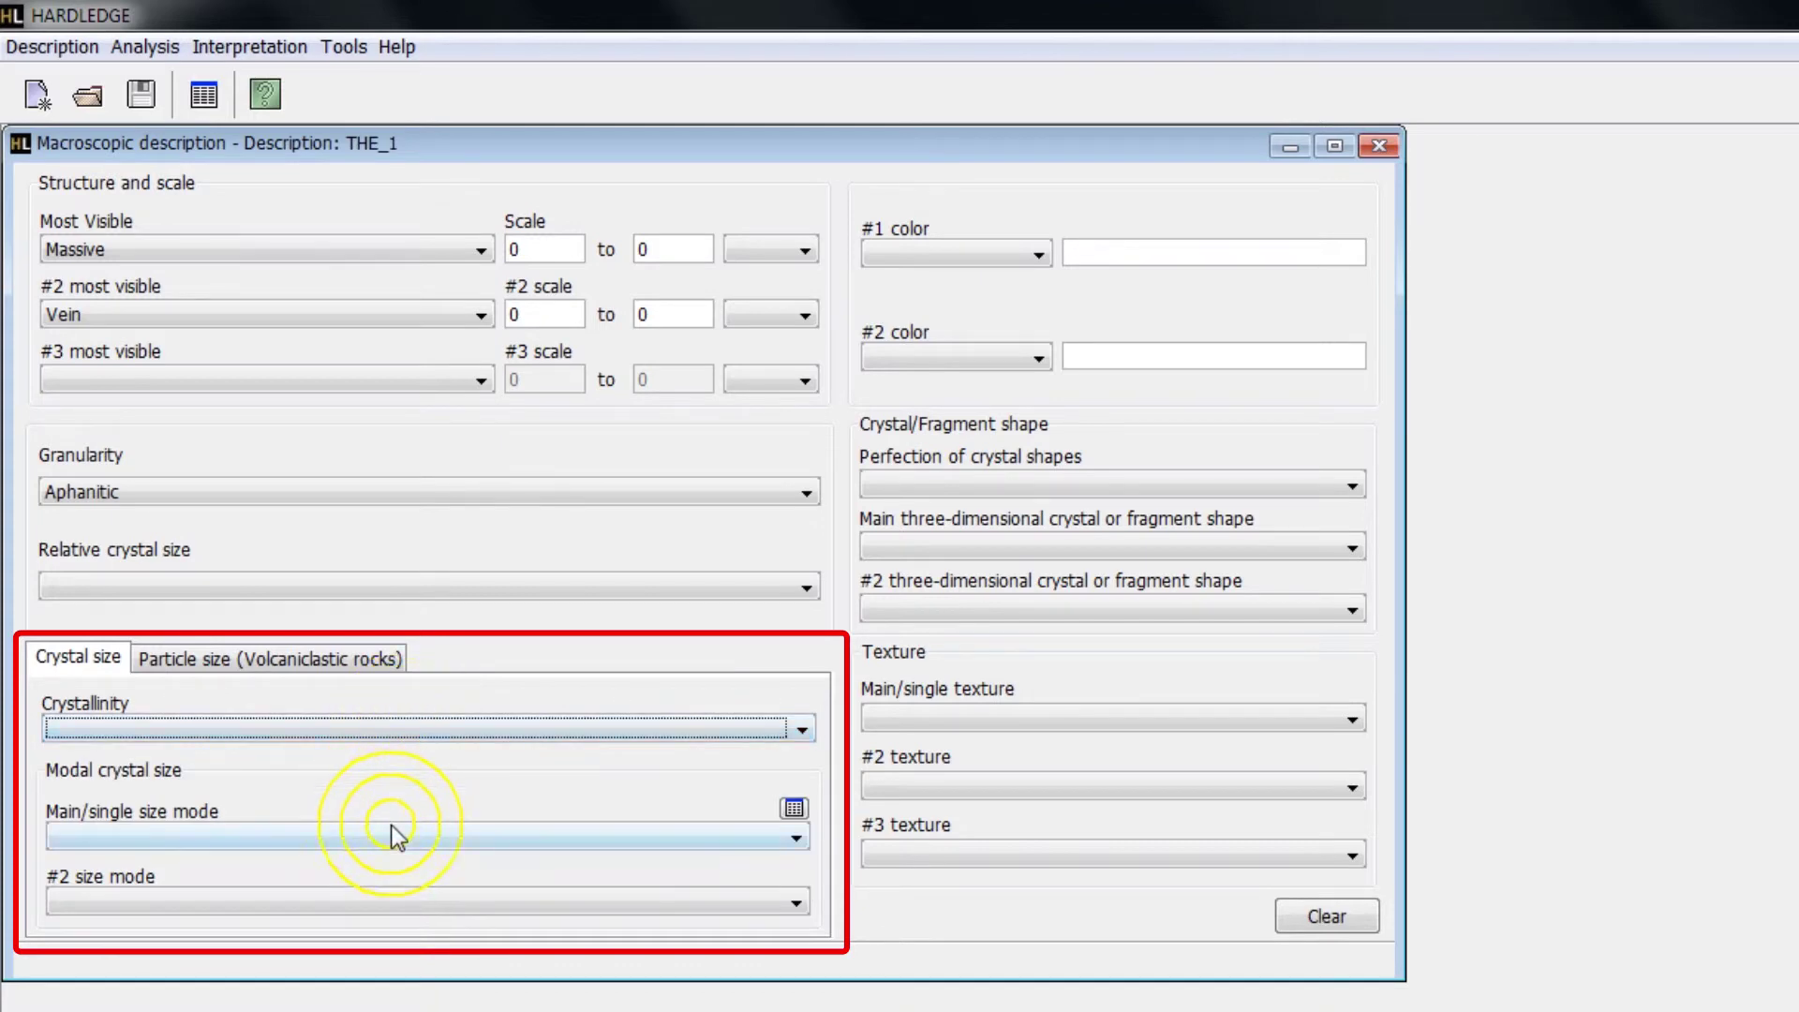
click(390, 835)
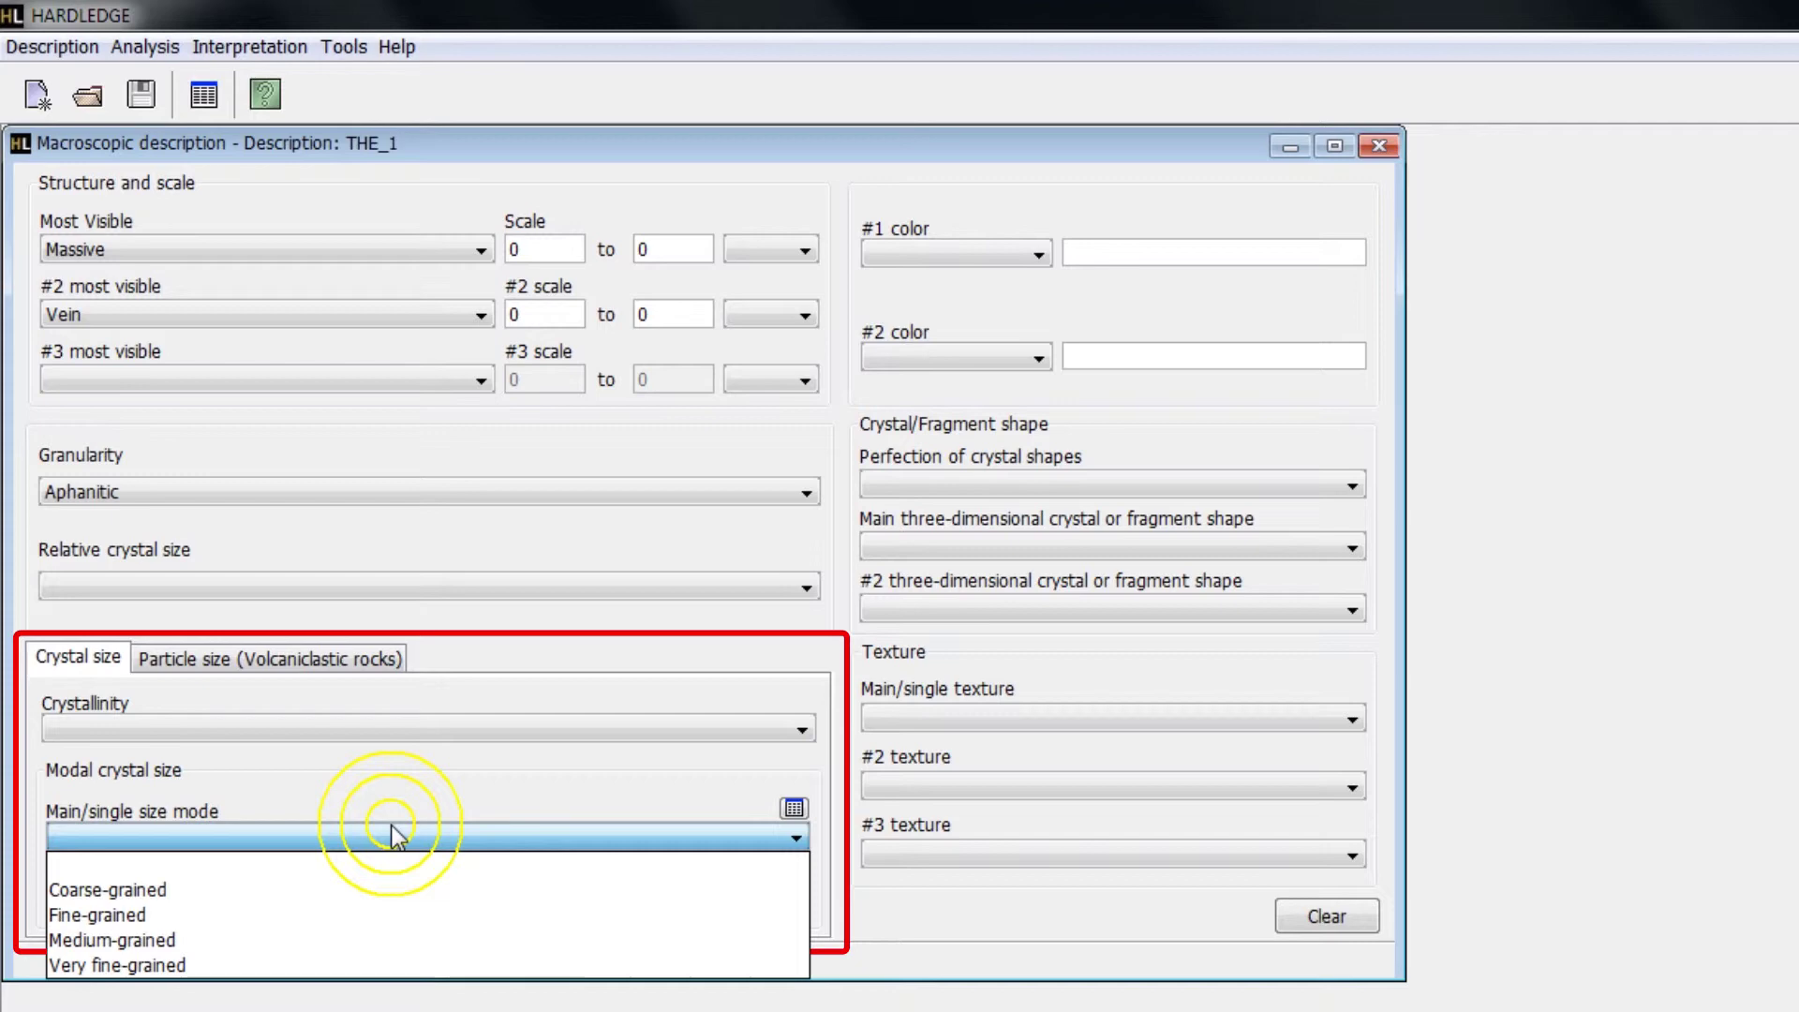
click(390, 824)
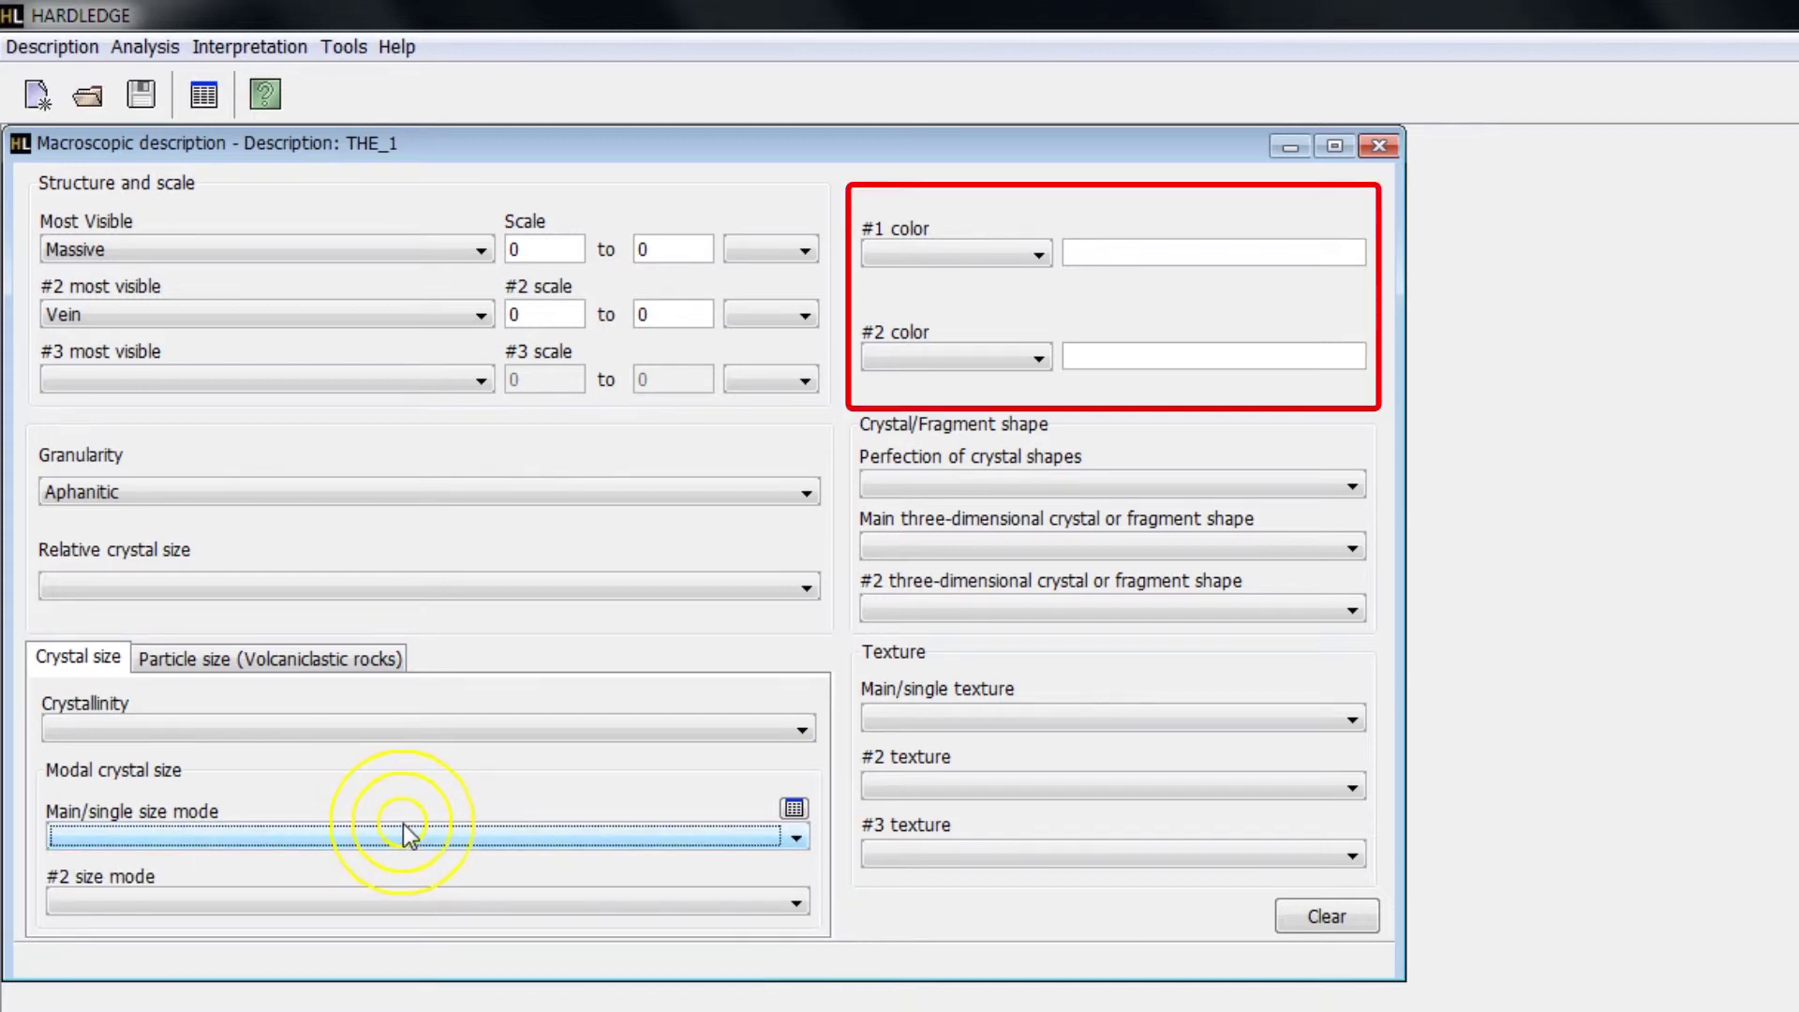
Set the #1 color of the macroscopic description to N 3 (Dark gray).
click(1033, 252)
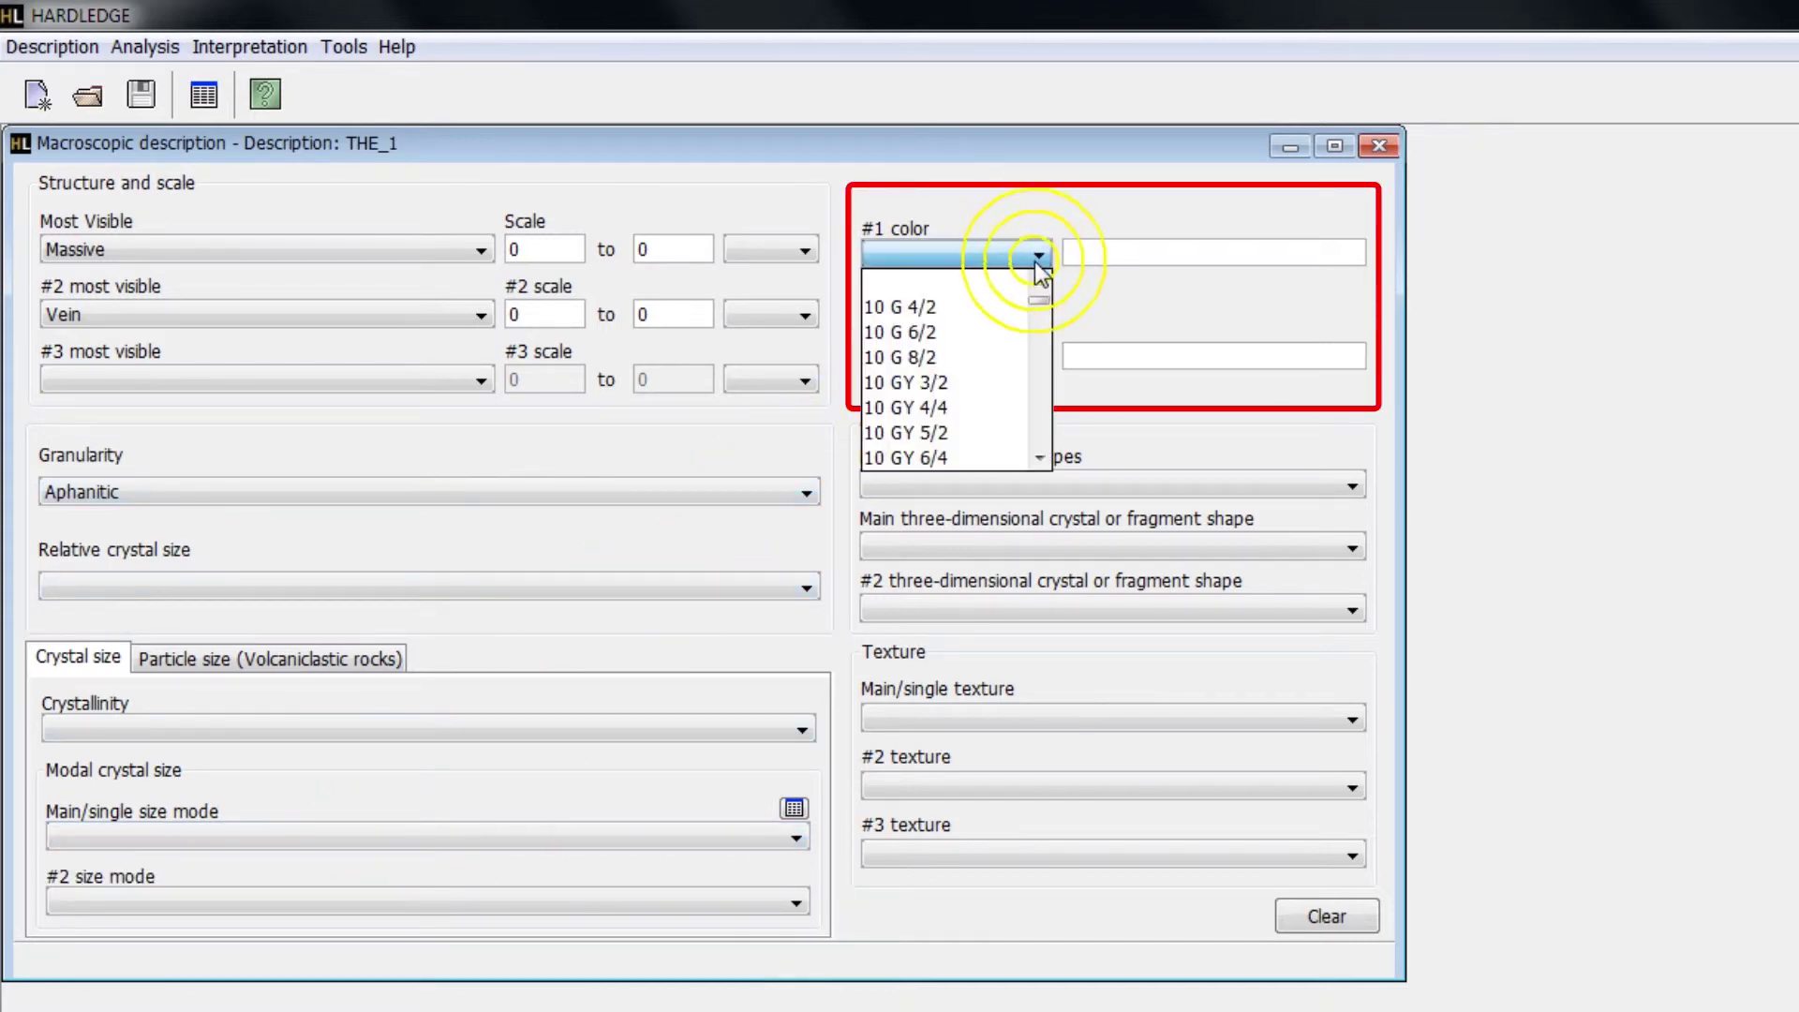
drag(1036, 296, 1037, 442)
click(1005, 408)
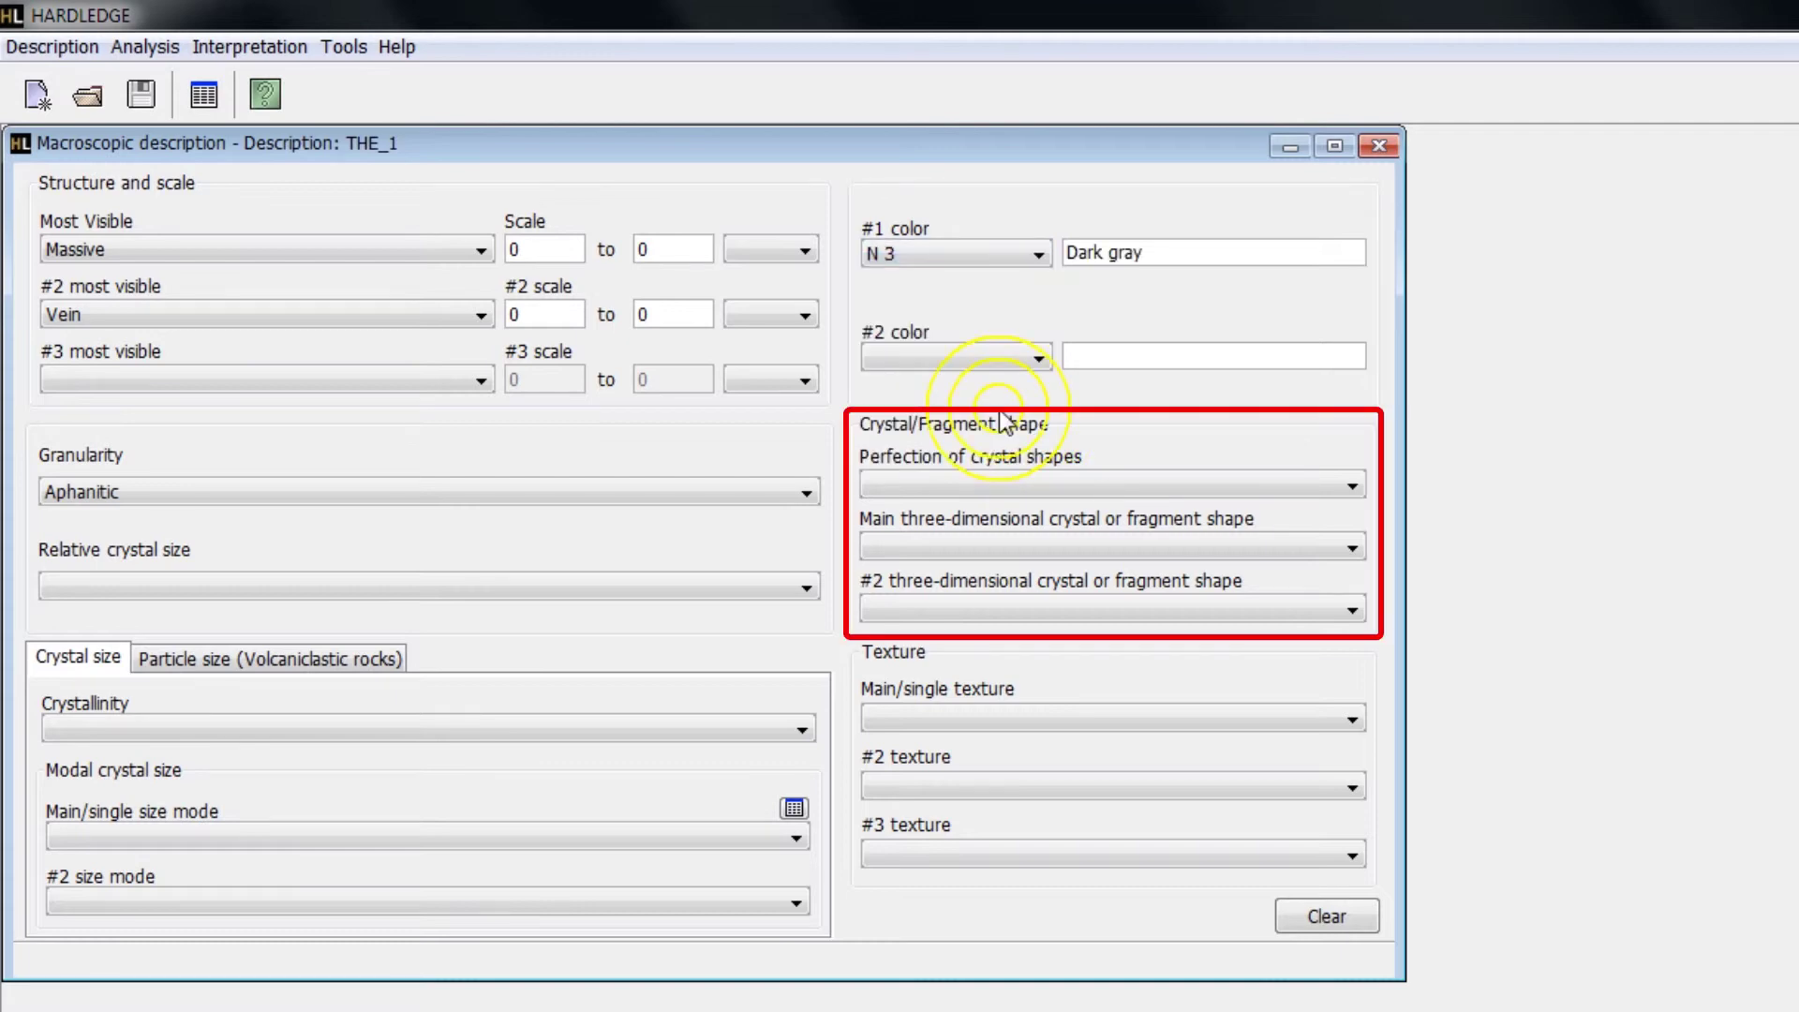
Review the choices for perfection of crystal shapes, main three-dimensional crystal or fragment shape, and main/single texture in the macroscopic description.
click(1294, 485)
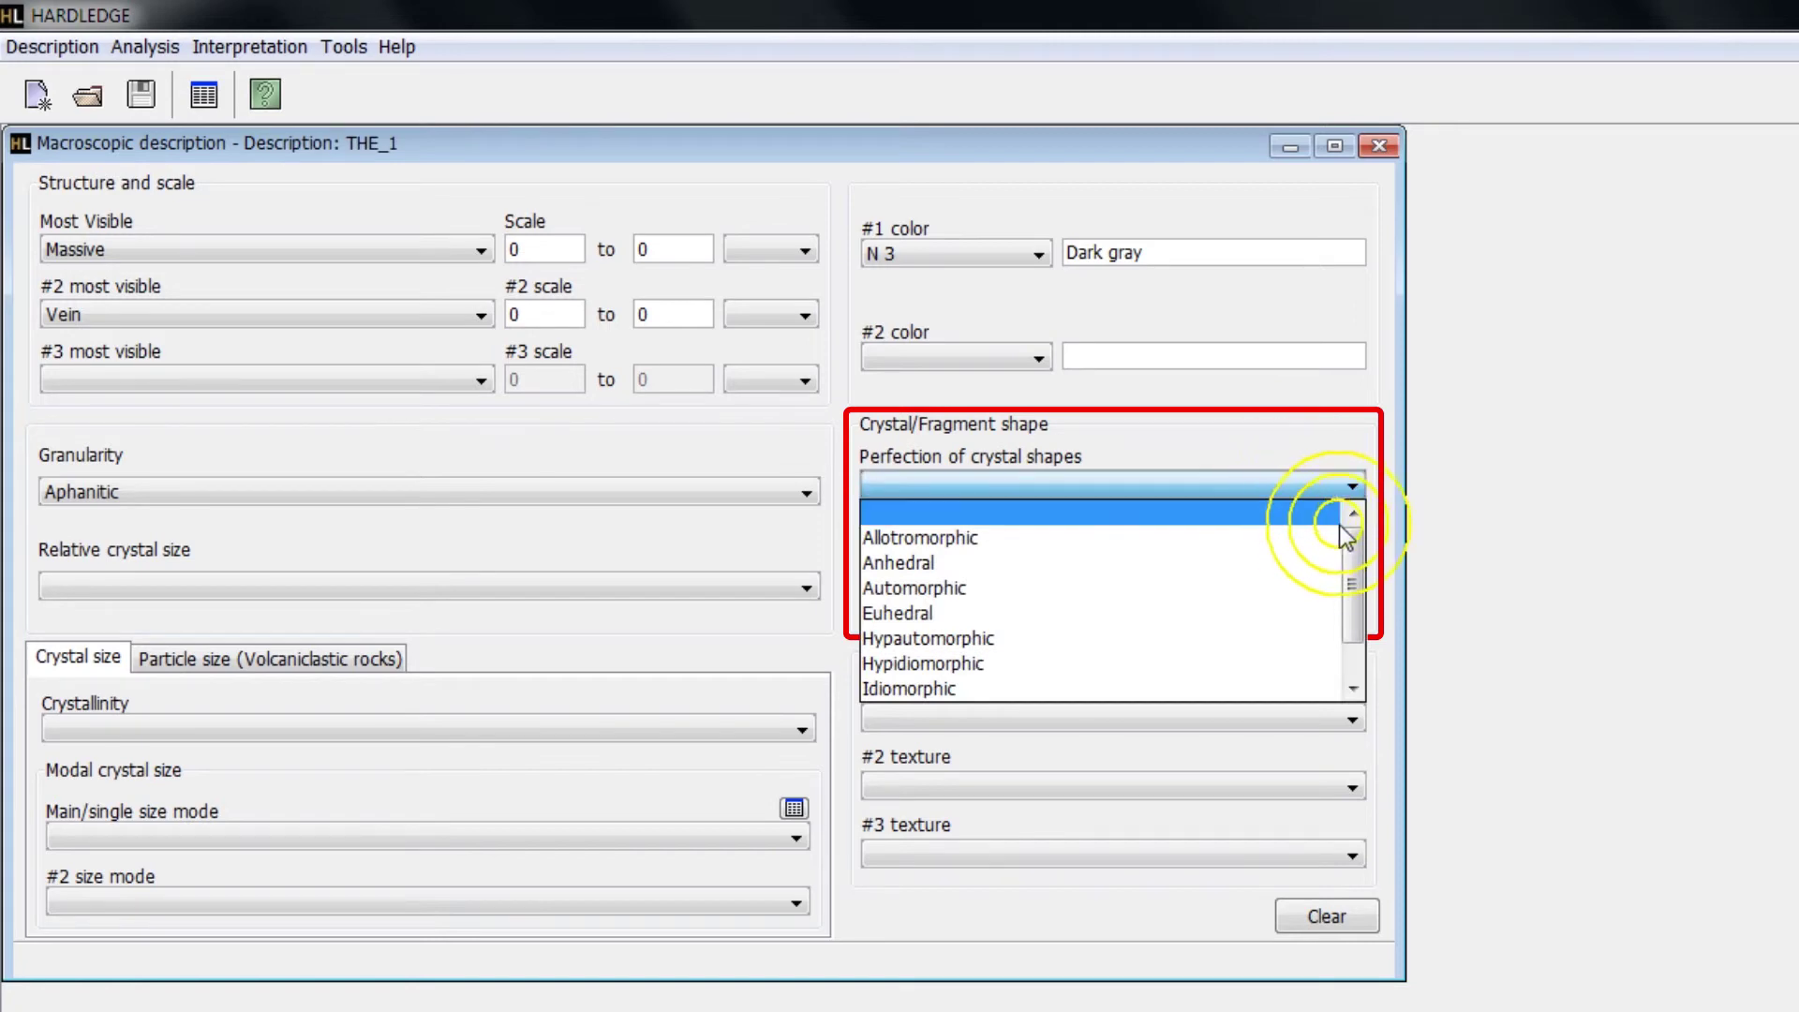
drag(1357, 557, 1362, 504)
click(1362, 487)
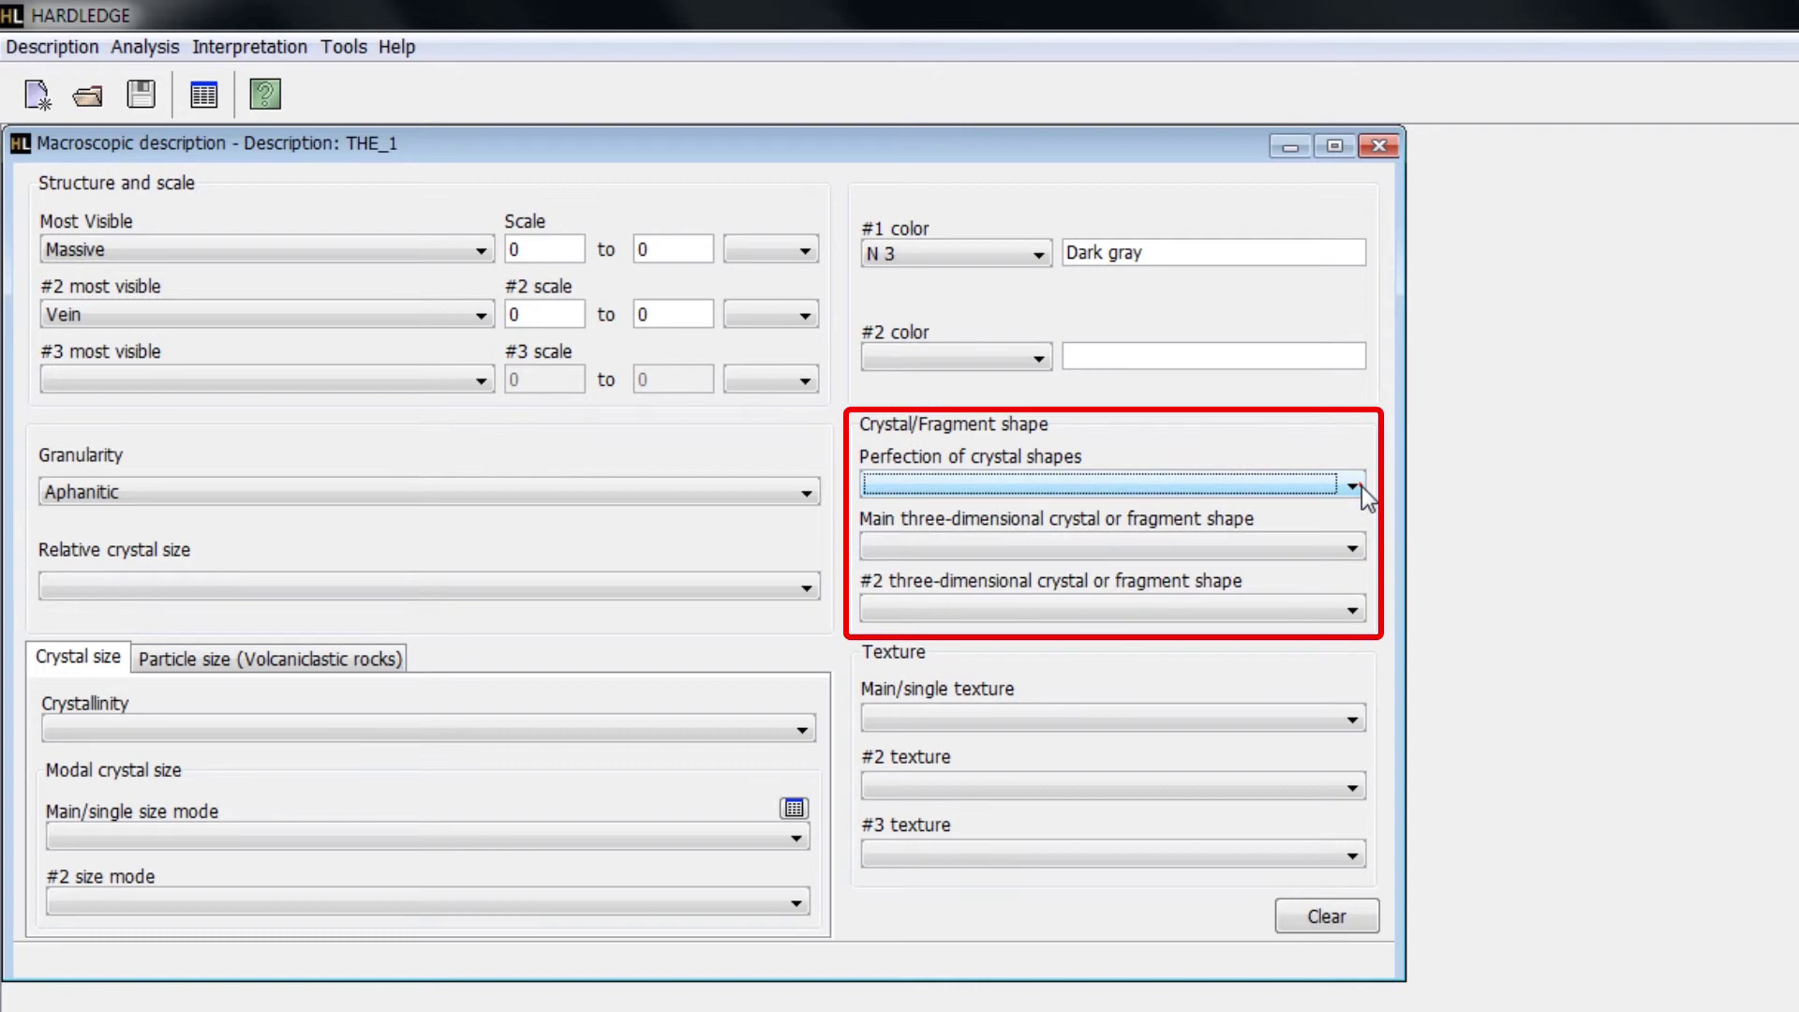
click(1331, 547)
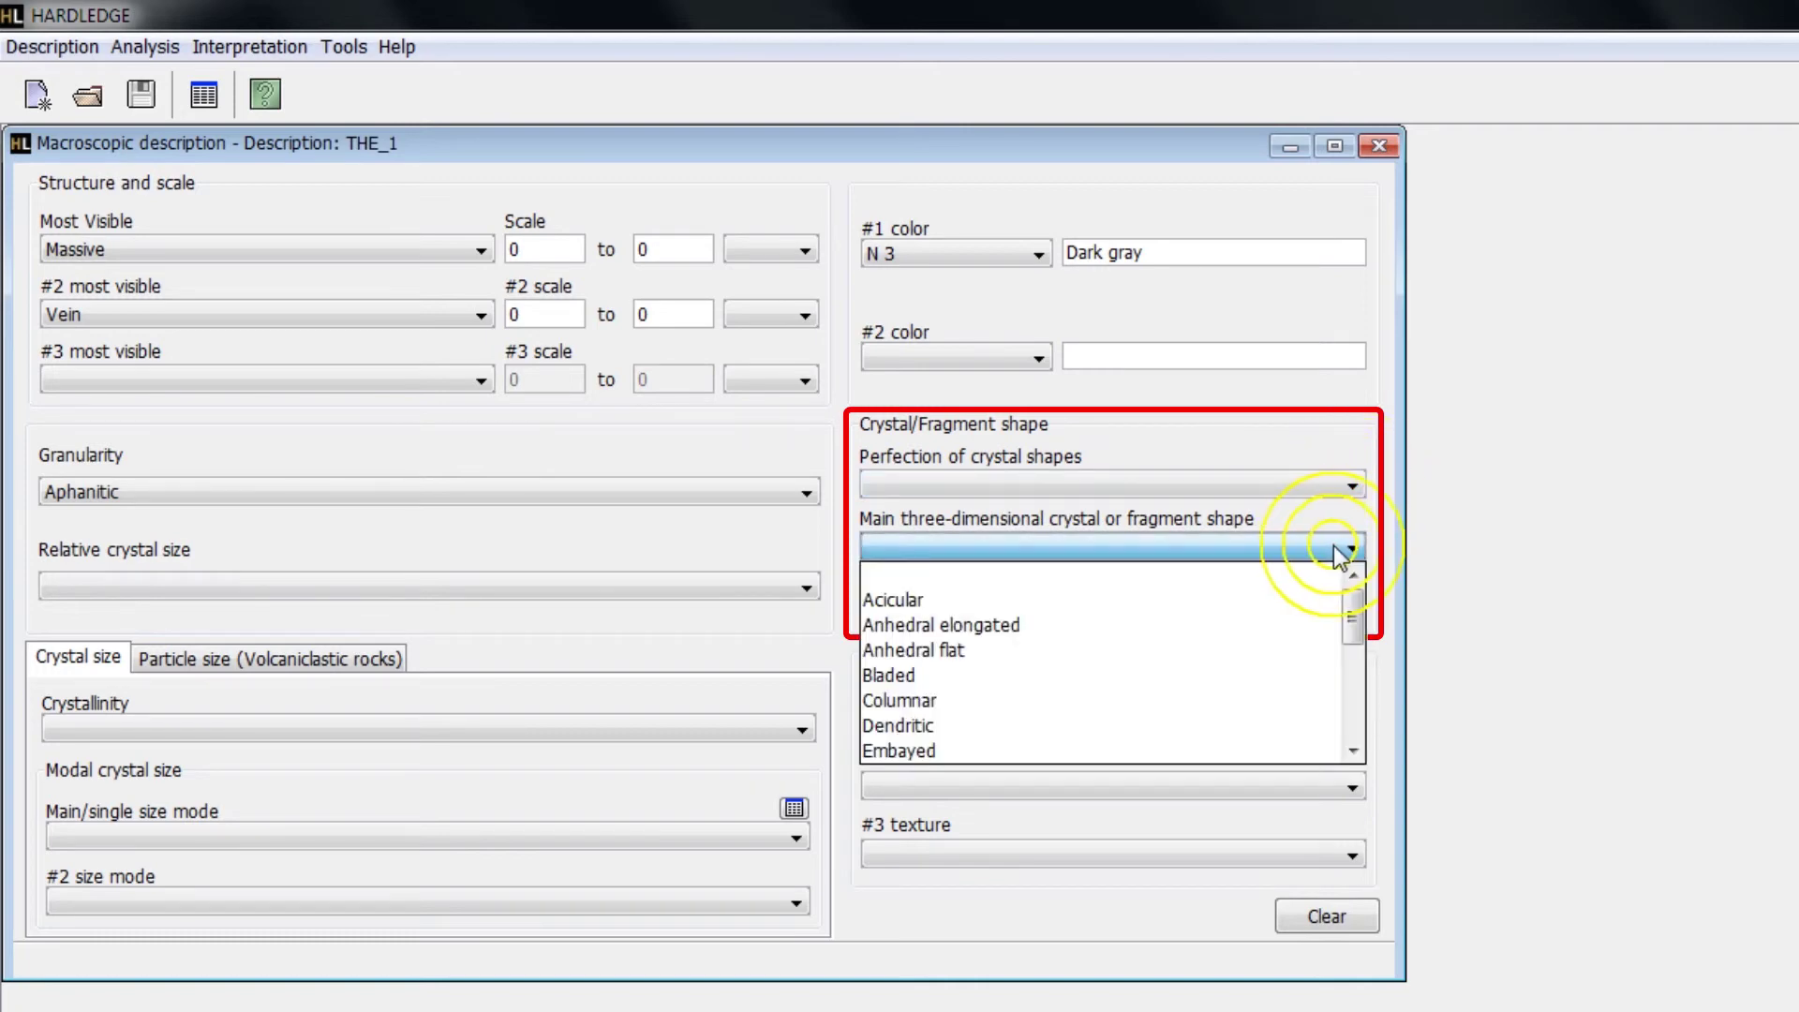
mouse_move(1353, 575)
mouse_down()
mouse_move(1349, 714)
mouse_move(1353, 595)
mouse_up()
click(1352, 548)
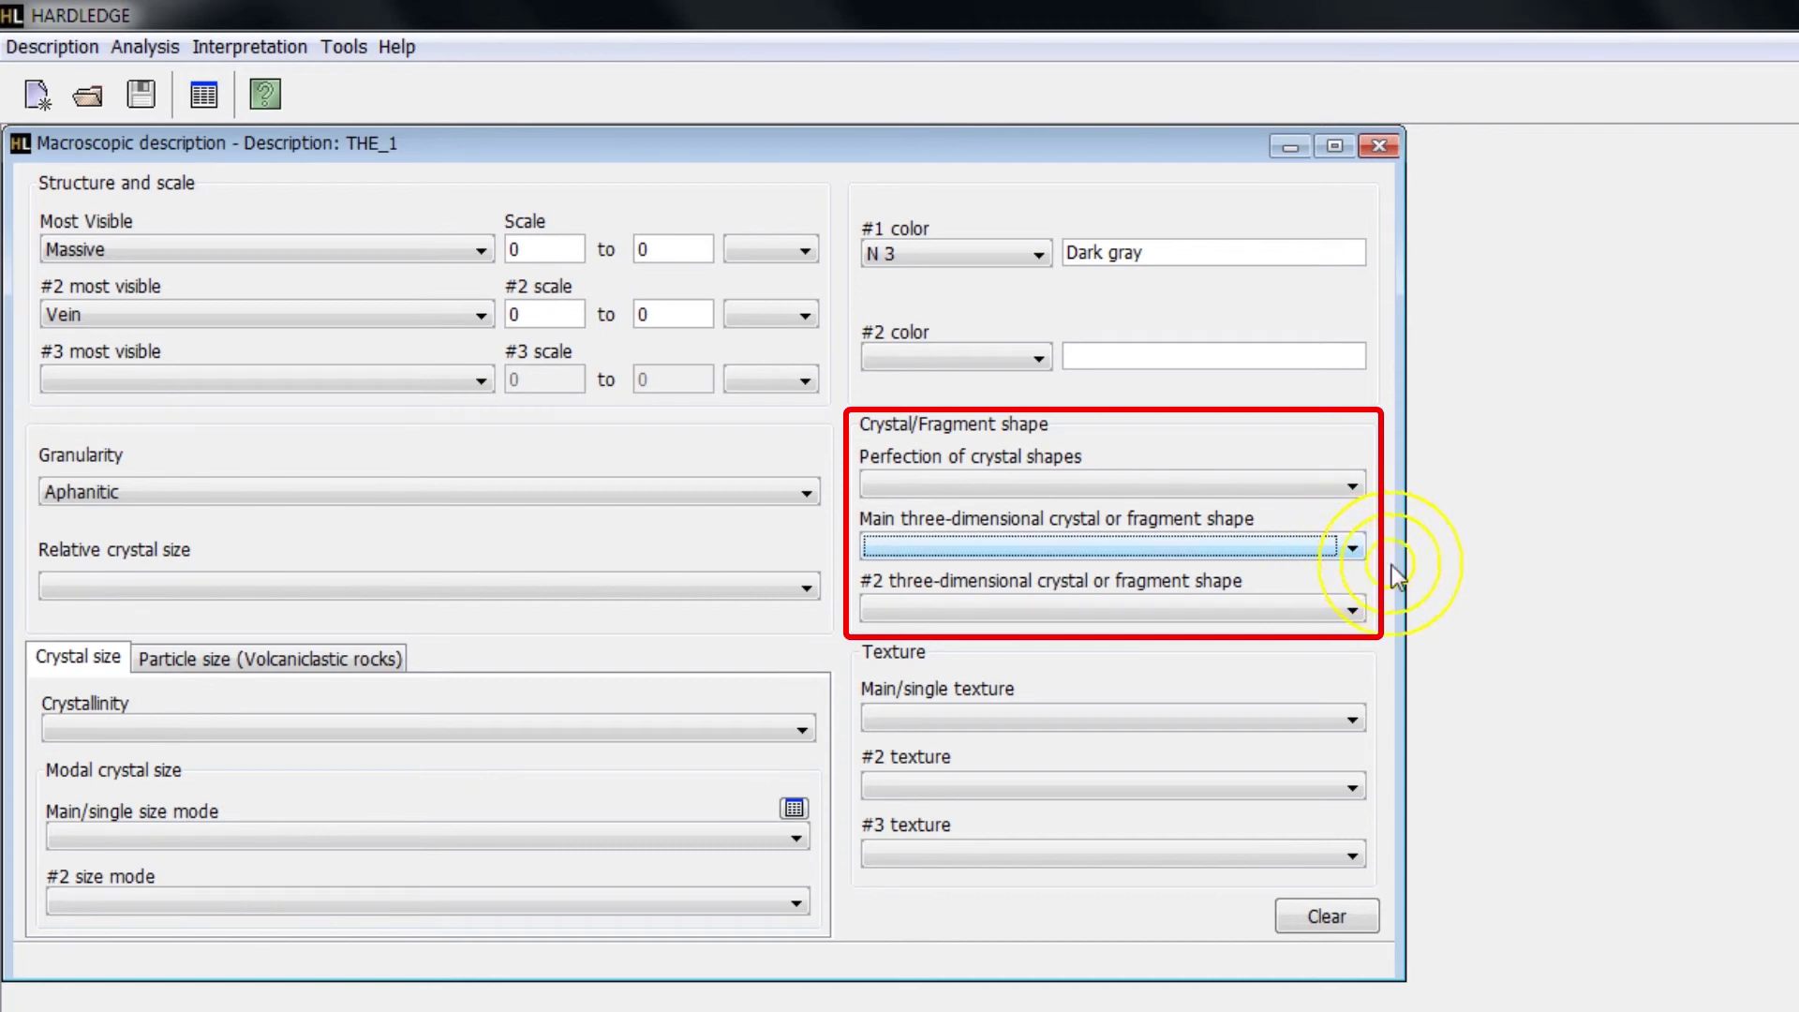
click(1331, 720)
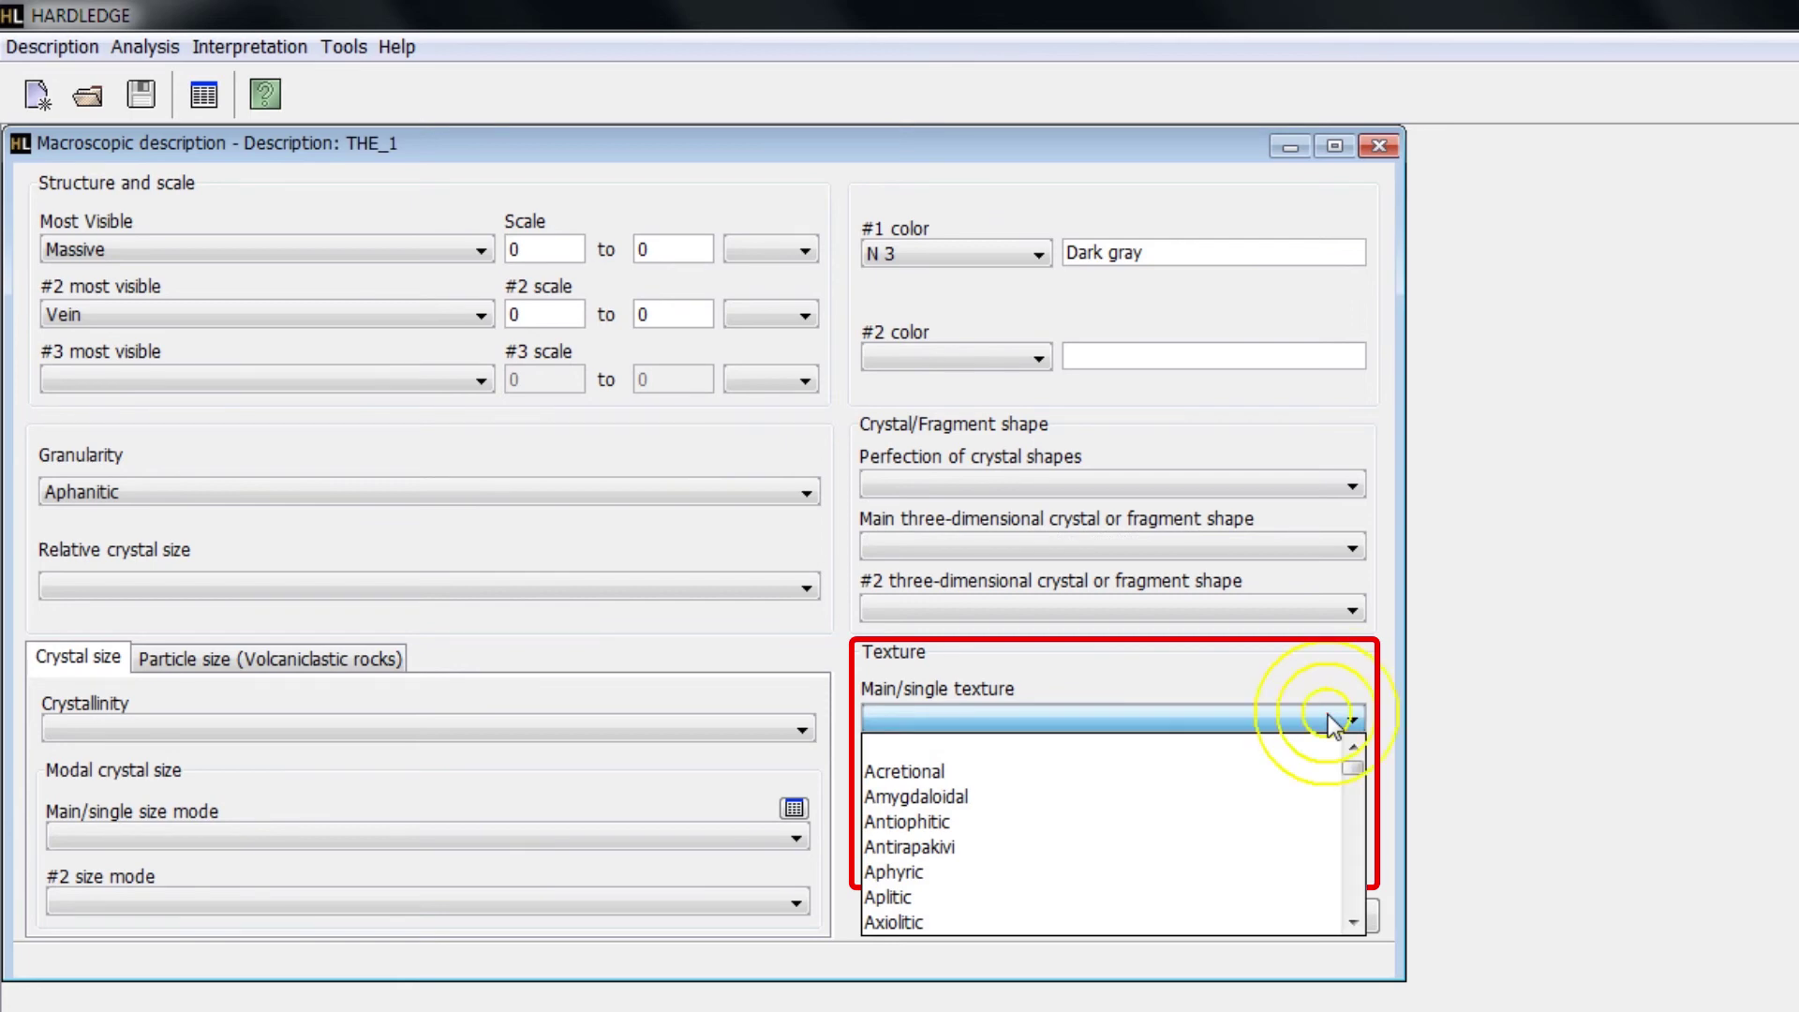
click(1355, 716)
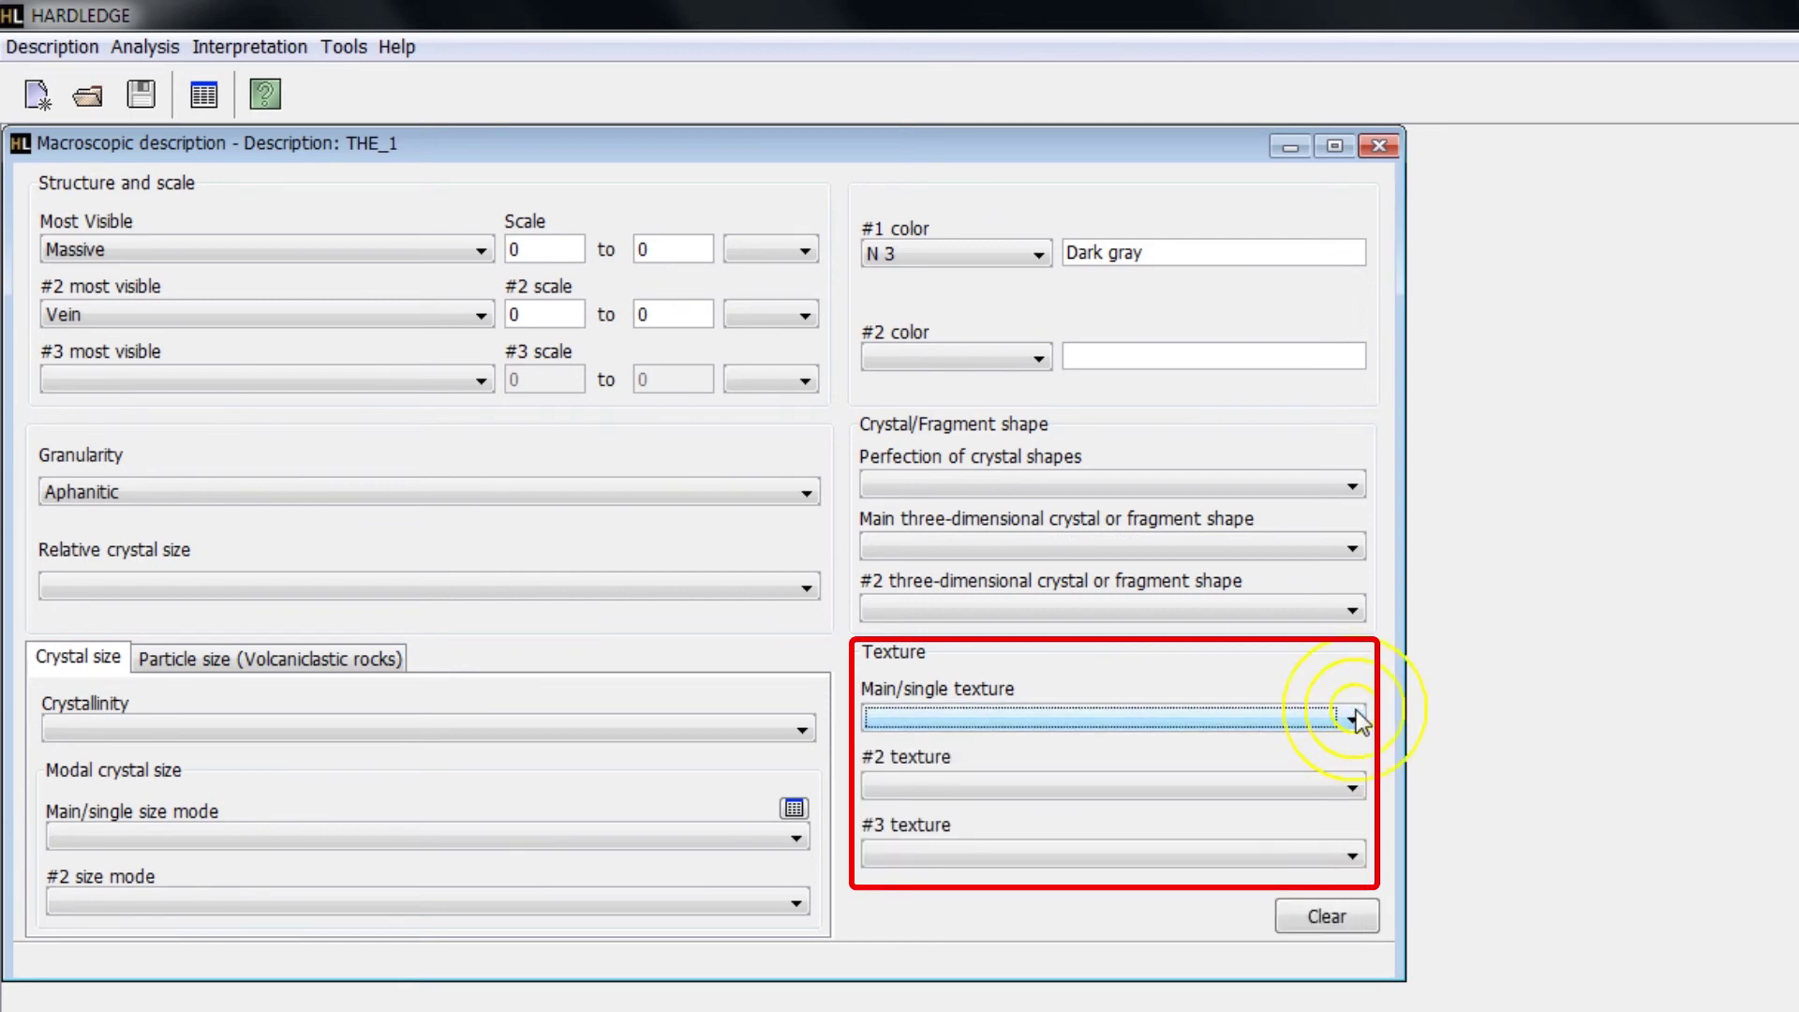